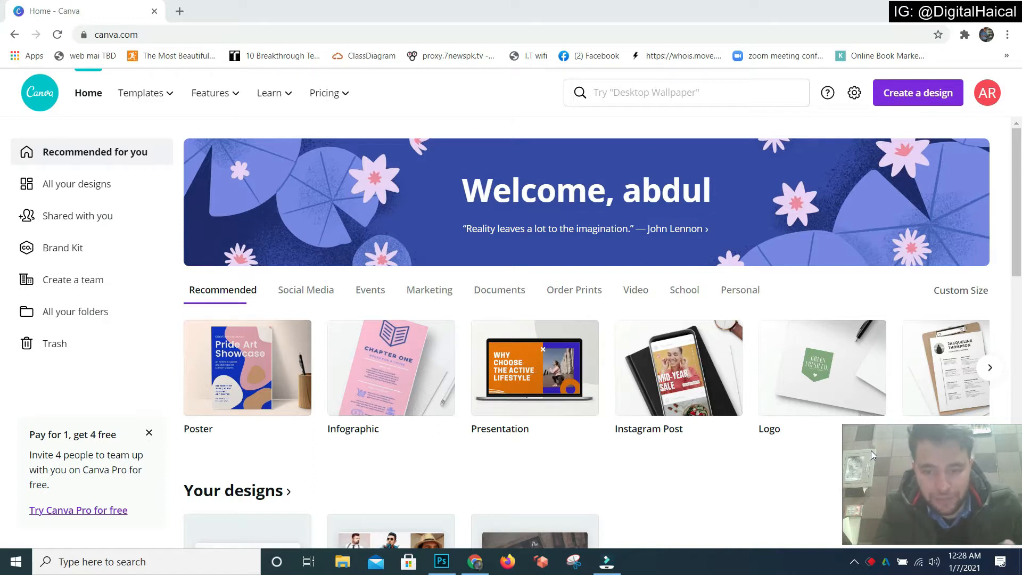
# Switch to Photoshop and create a new document 1280 px wide and 720 px high.
pyautogui.click(442, 562)
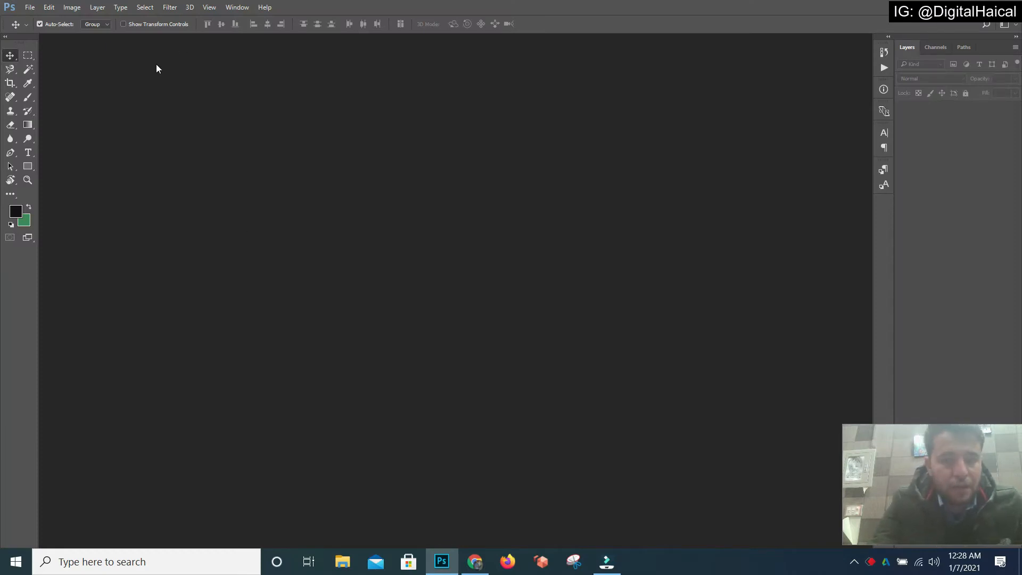
pyautogui.click(30, 7)
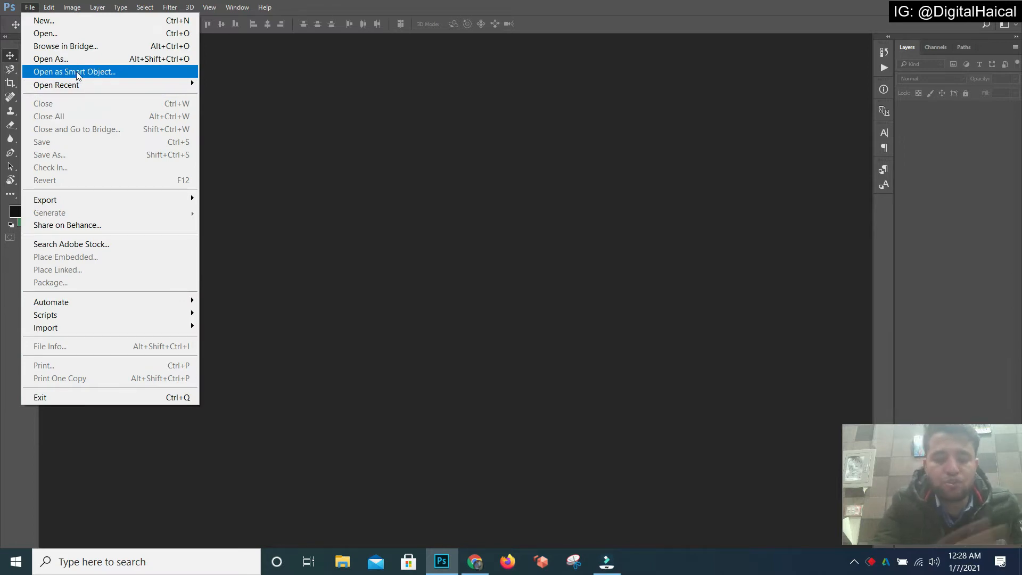
pyautogui.press('Escape')
pyautogui.click(71, 7)
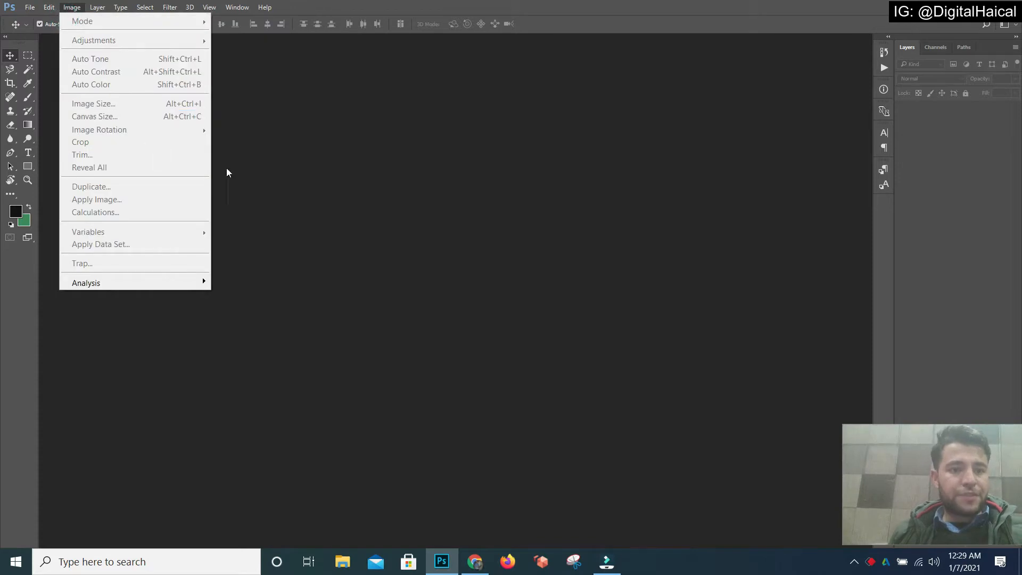
pyautogui.click(301, 165)
pyautogui.doubleClick(304, 166)
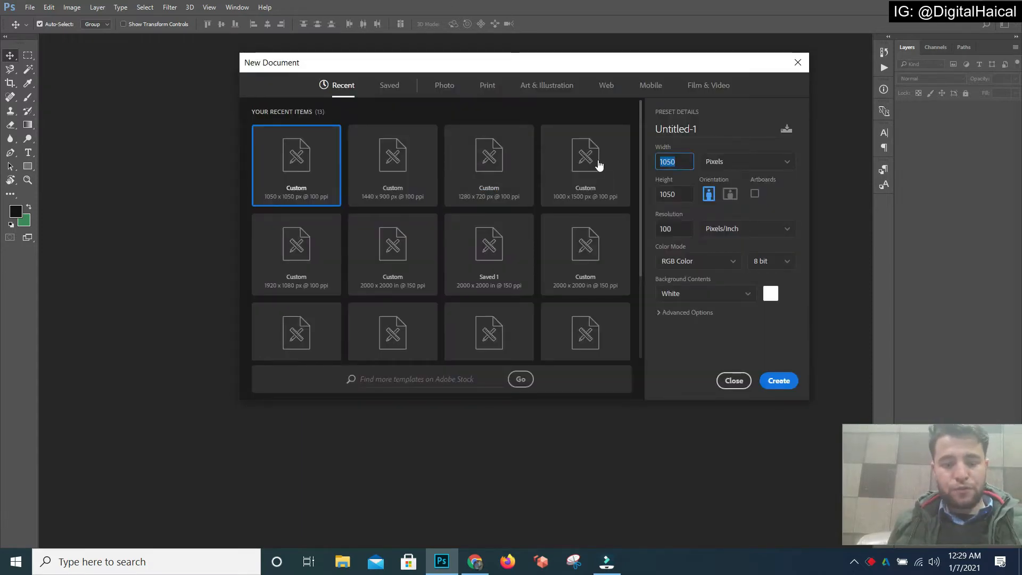
pyautogui.press('Tab')
pyautogui.click(687, 192)
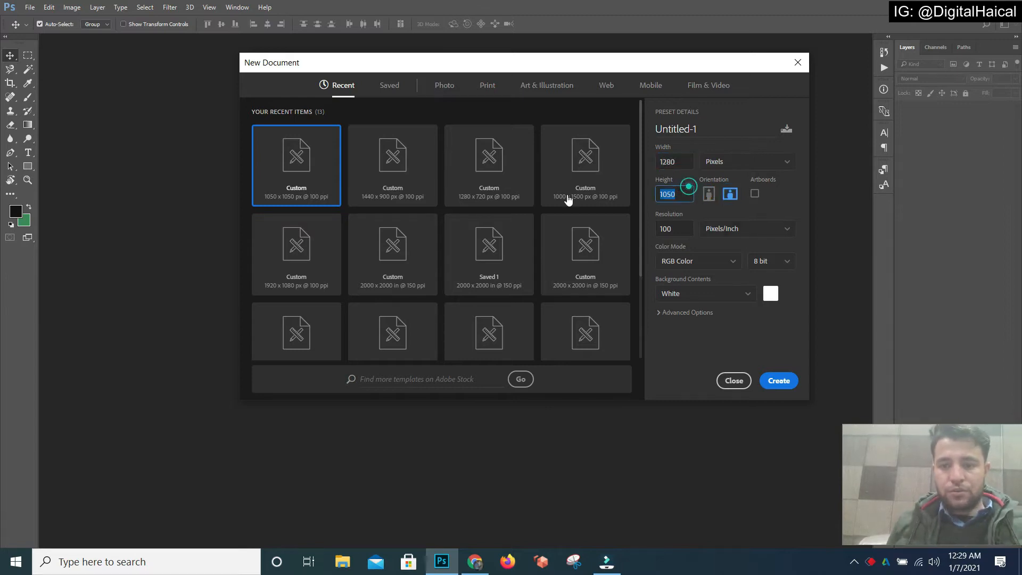
pyautogui.write('720')
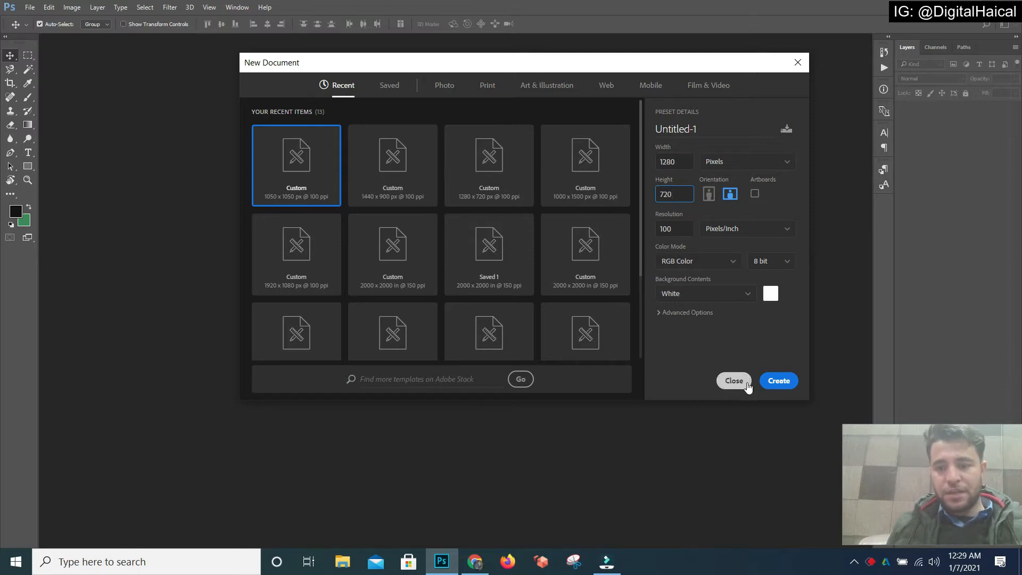
pyautogui.click(777, 382)
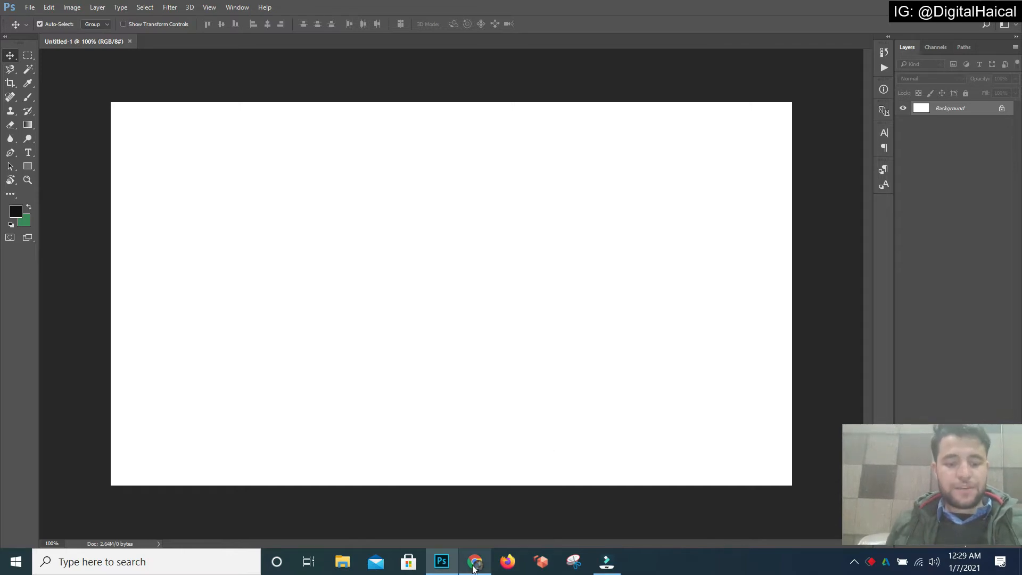
# Place the WhatsApp portrait photo from the desktop into the blank document.
pyautogui.click(442, 562)
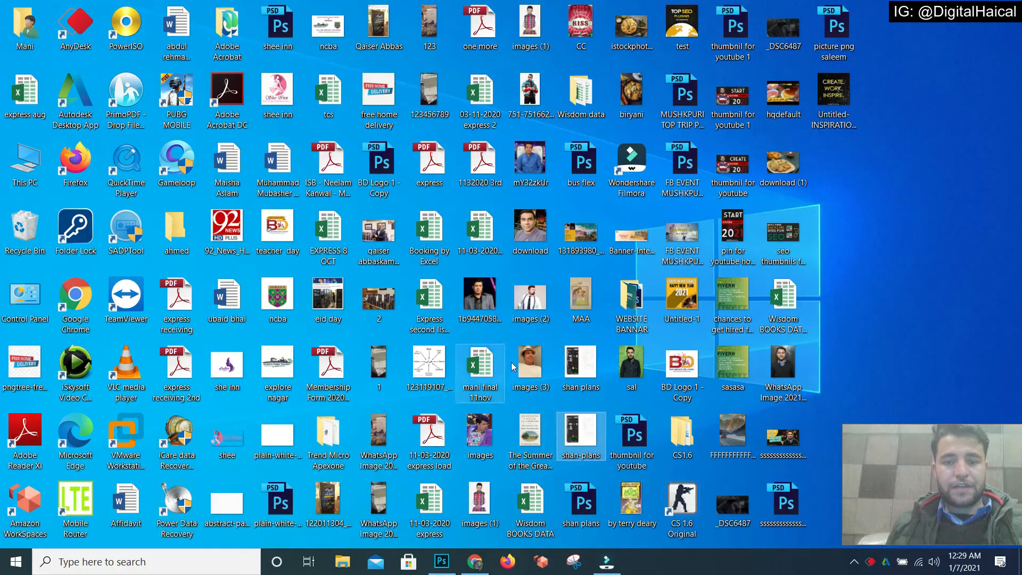
pyautogui.moveTo(788, 366); pyautogui.dragTo(434, 402)
pyautogui.press('Return')
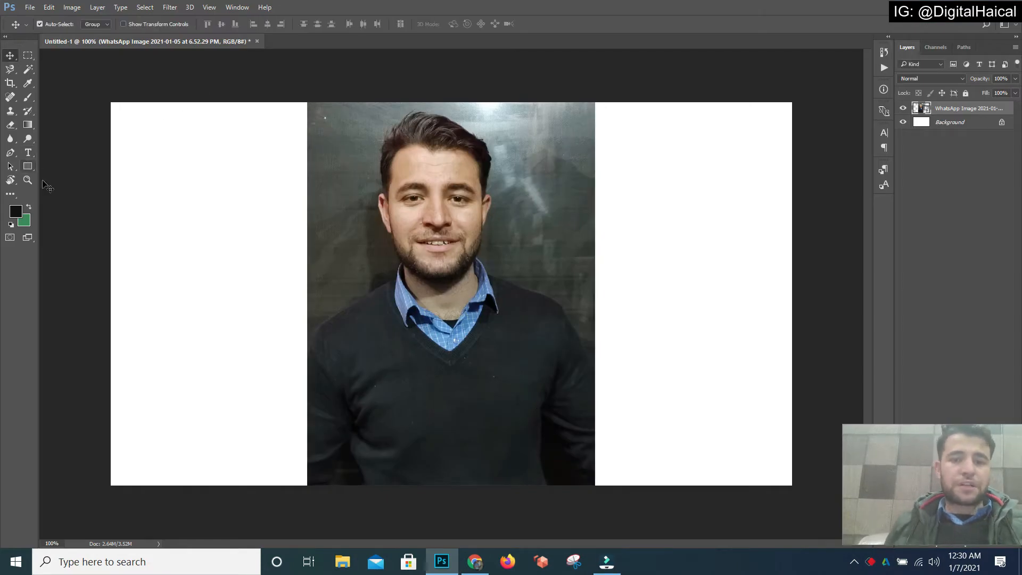
# Select the man with the Magnetic Lasso around his outline and copy the selection to a new layer.
pyautogui.click(10, 70)
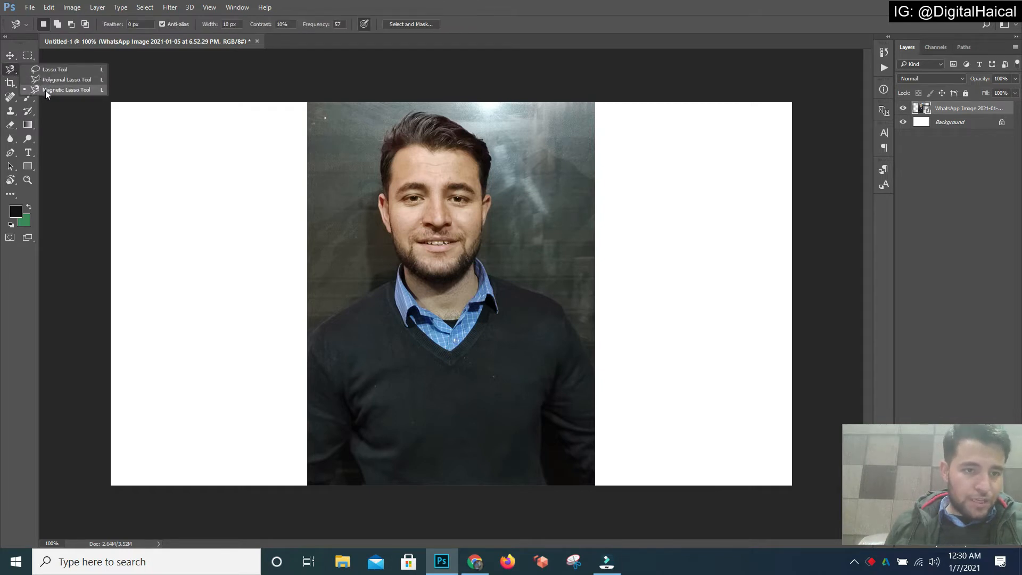
pyautogui.click(45, 90)
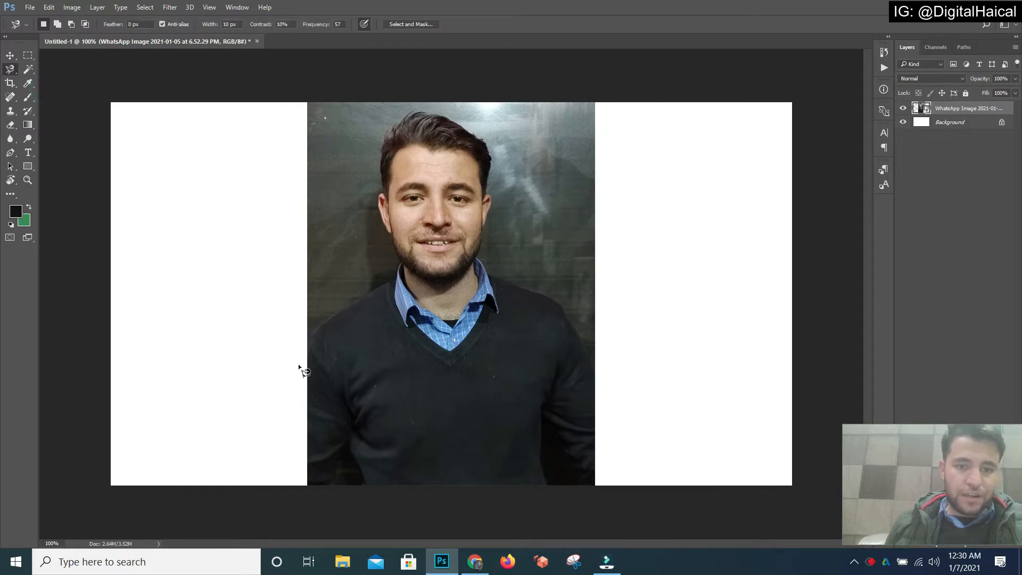
pyautogui.click(305, 340)
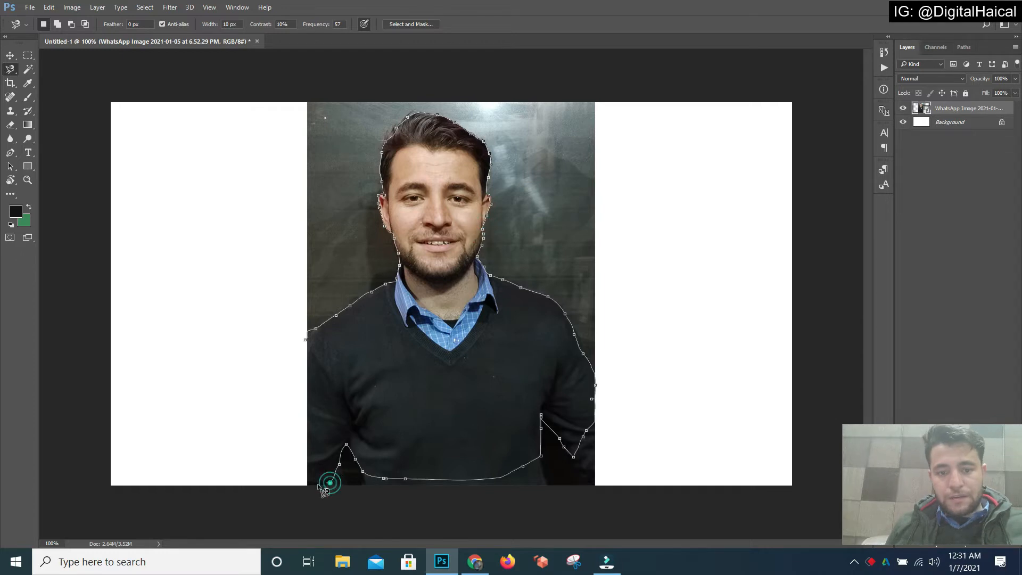
pyautogui.click(315, 336)
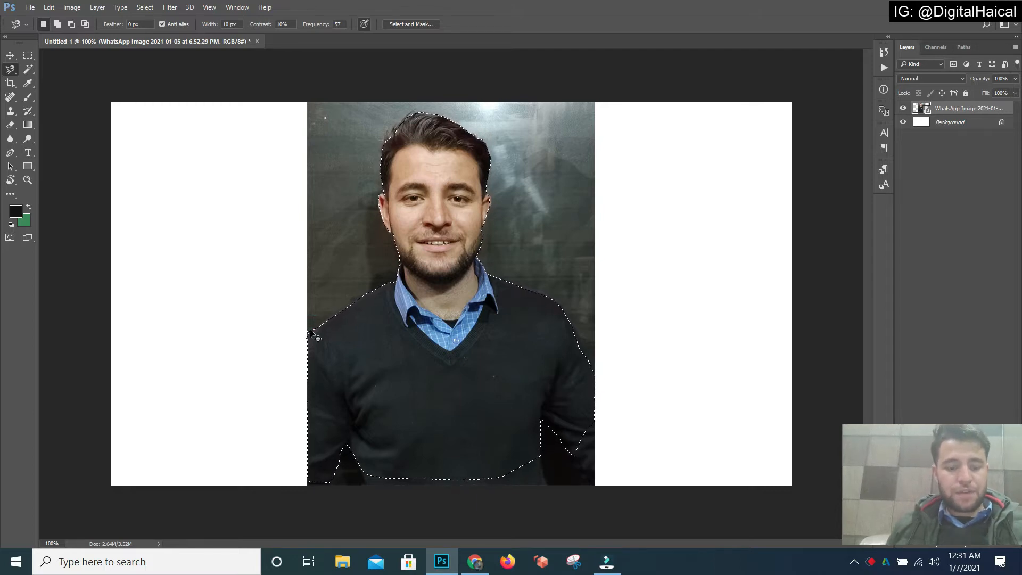
pyautogui.hotkey('ctrl', 'j')
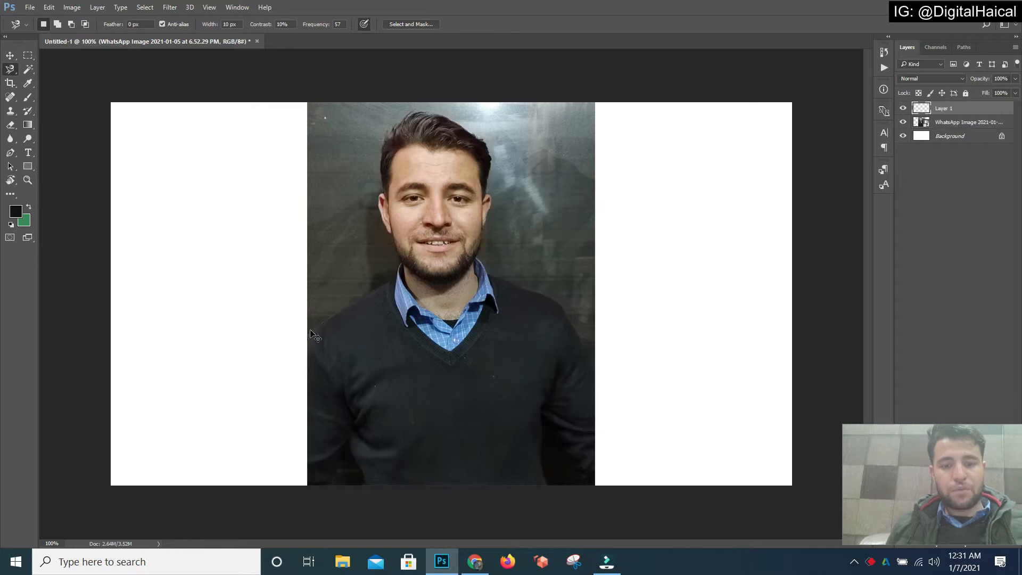
# Delete the original photo layer and move the cut-out man to the lower-left part of the canvas.
pyautogui.click(8, 57)
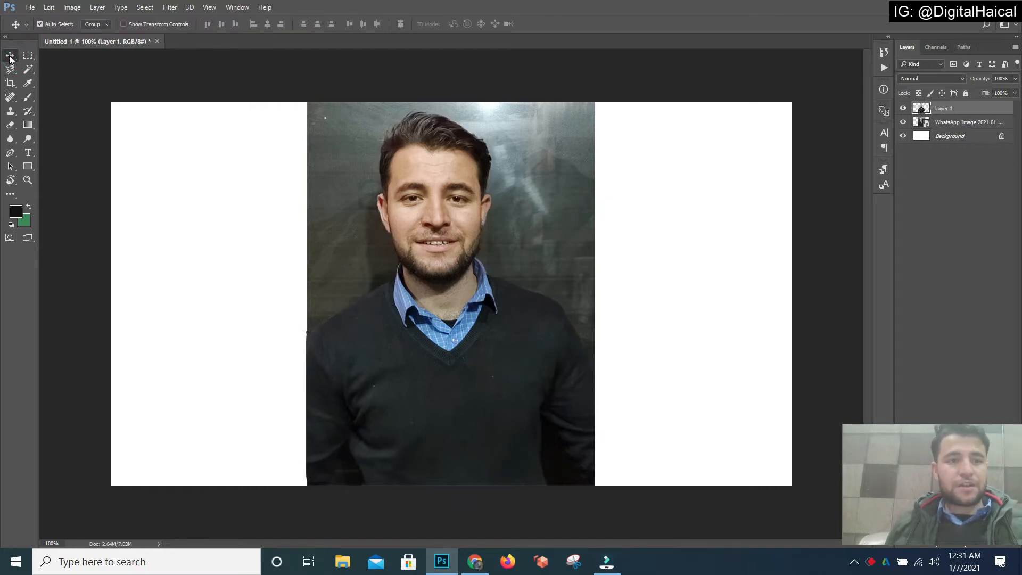
pyautogui.moveTo(449, 221); pyautogui.dragTo(329, 234)
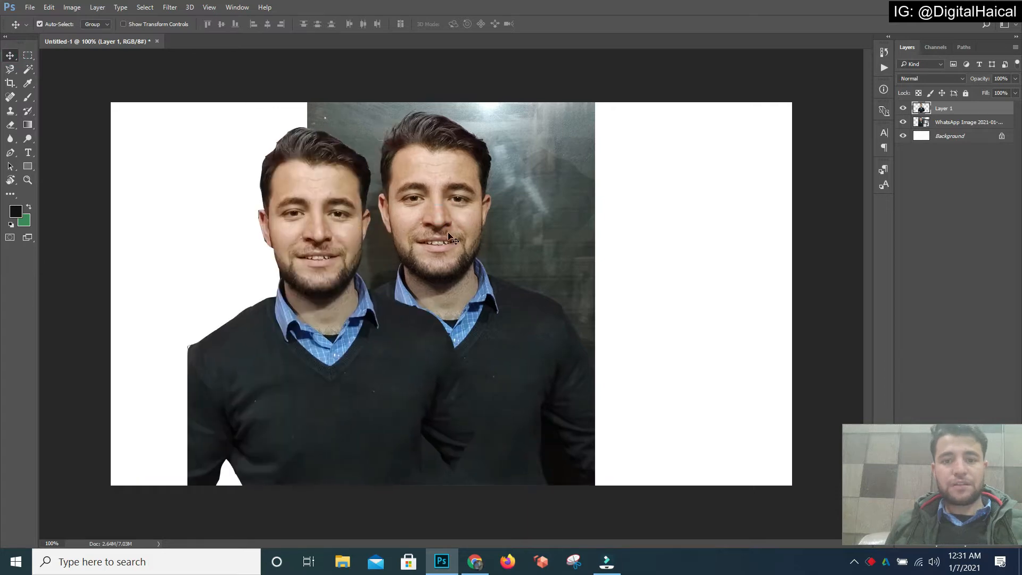
pyautogui.click(535, 222)
pyautogui.press('Delete')
pyautogui.moveTo(393, 296); pyautogui.dragTo(536, 298)
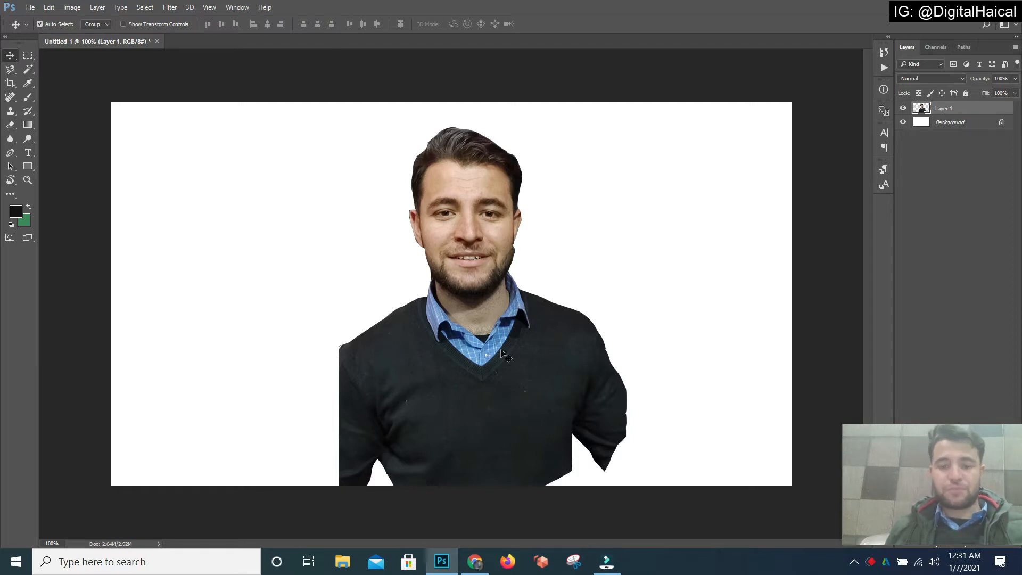
pyautogui.moveTo(507, 345); pyautogui.dragTo(271, 362)
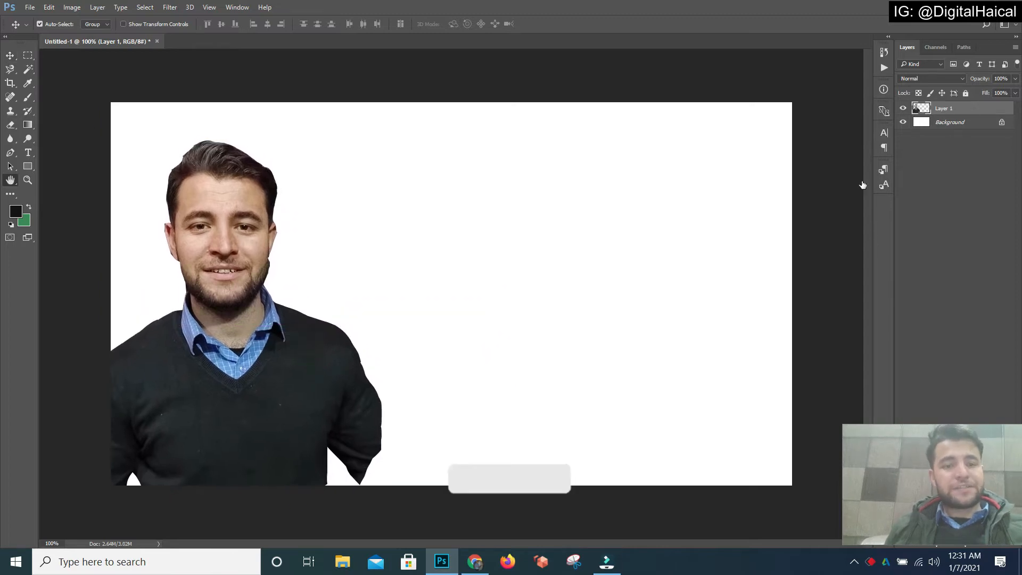
# Apply Bevel & Emboss with Texture, Drop Shadow and Stroke layer effects to the cut-out man.
pyautogui.doubleClick(974, 108)
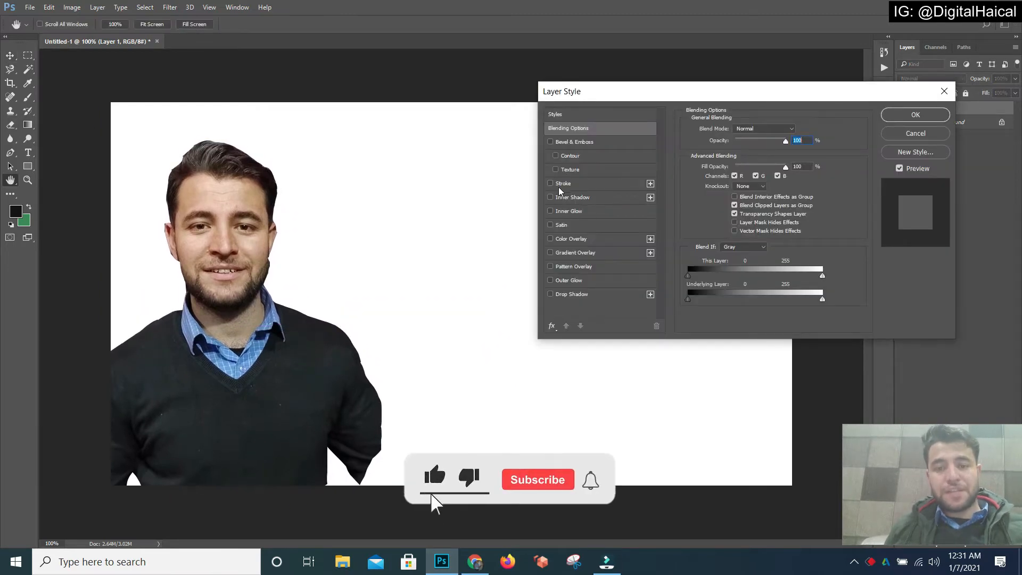
pyautogui.click(556, 169)
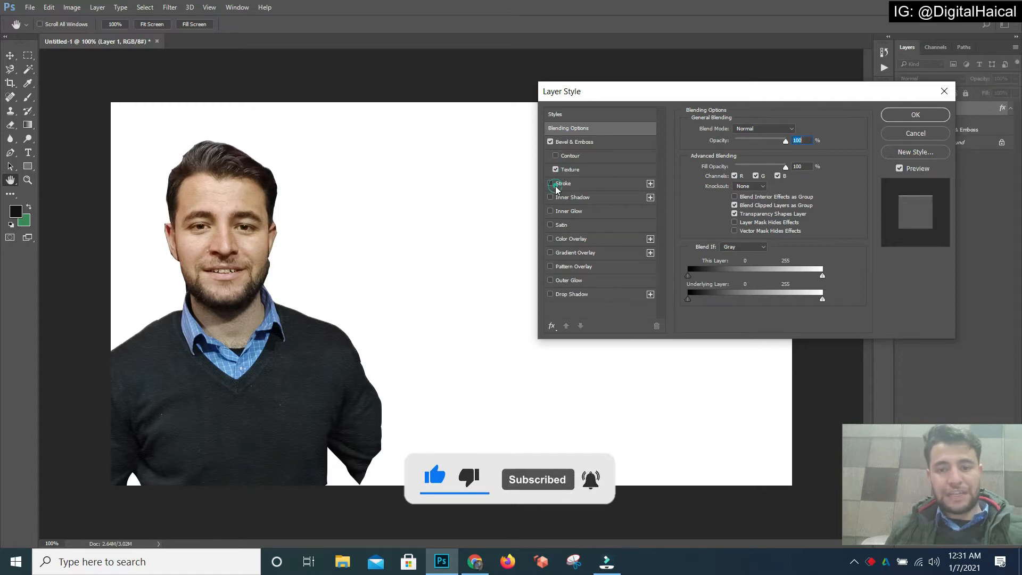
pyautogui.click(554, 184)
pyautogui.click(553, 184)
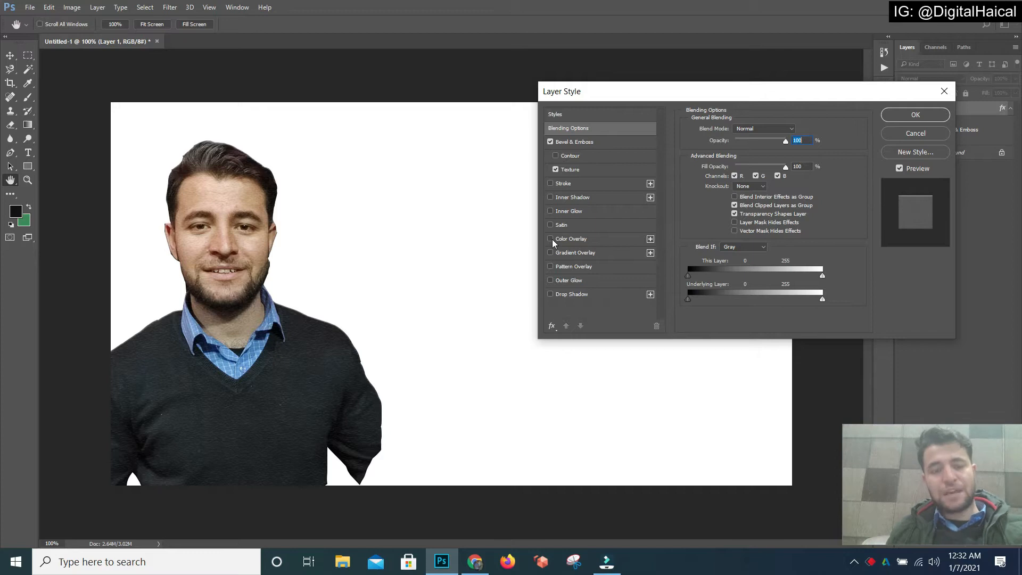
pyautogui.click(550, 294)
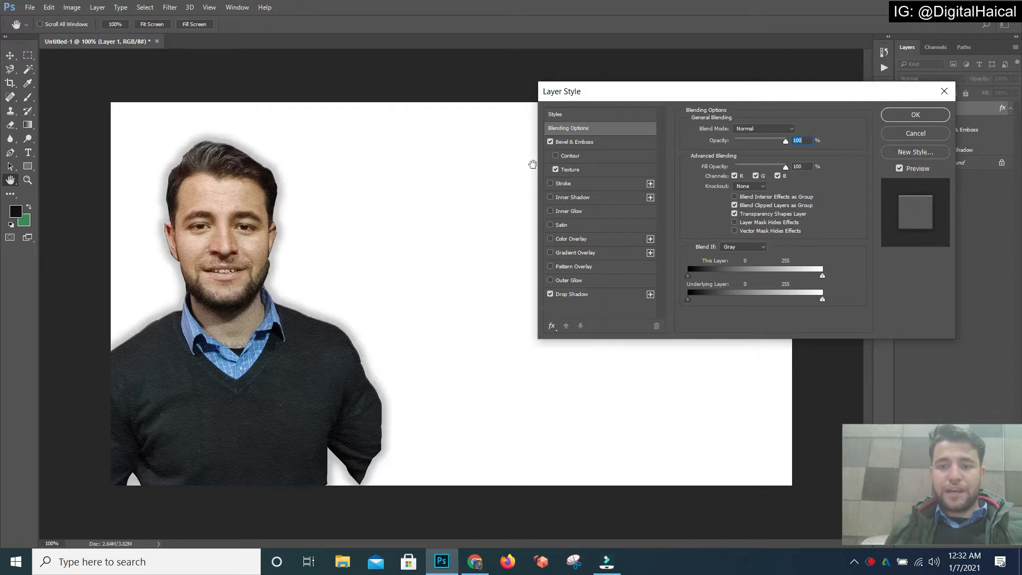
pyautogui.click(550, 183)
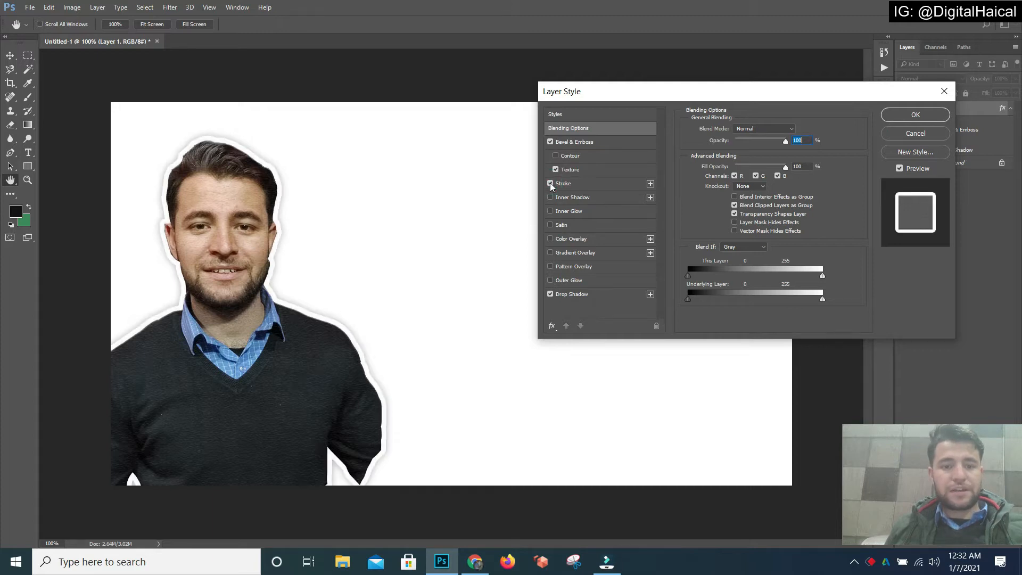
pyautogui.click(931, 117)
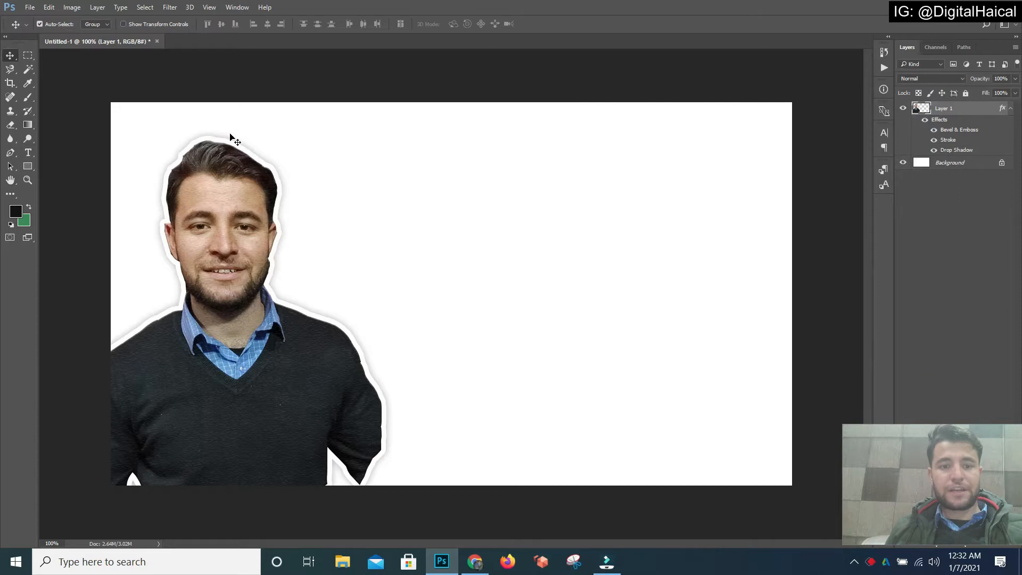
# Draw an unfilled rectangle about 912 × 120 px along the canvas's upper edge and add the text HOW TO.
pyautogui.click(27, 166)
pyautogui.moveTo(291, 116); pyautogui.dragTo(776, 180)
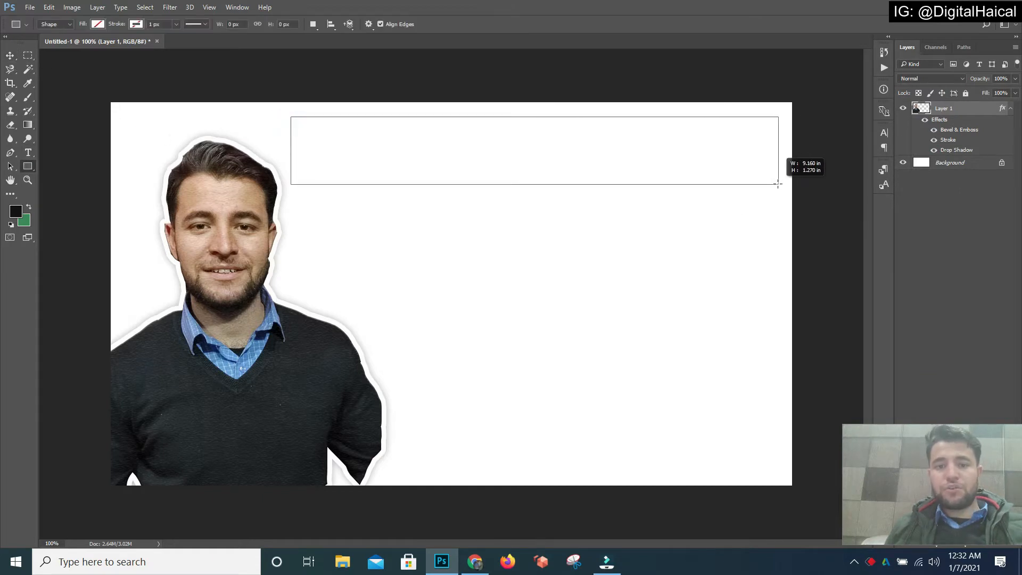
pyautogui.click(29, 153)
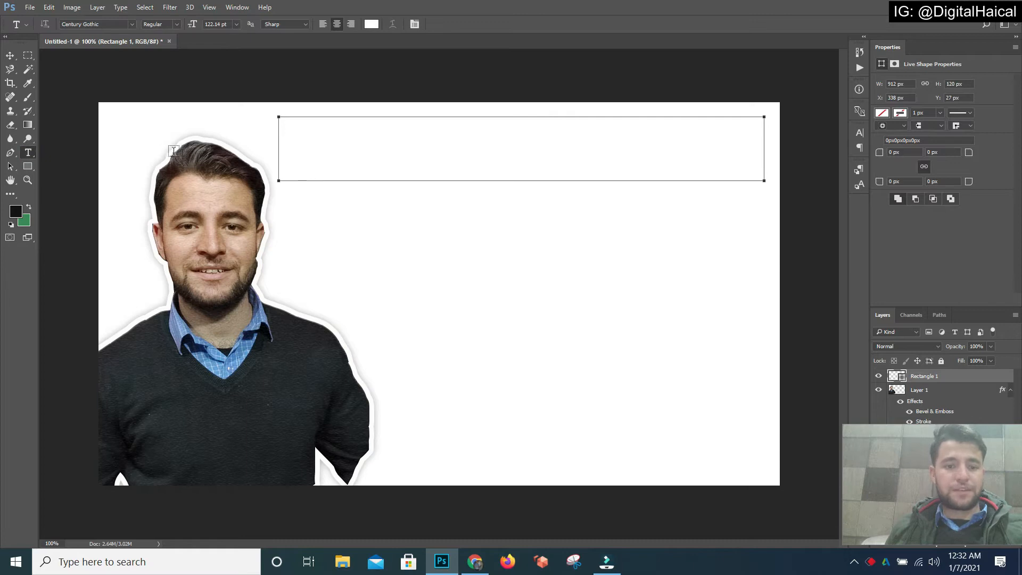
pyautogui.click(334, 224)
pyautogui.write('HOW TO')
pyautogui.click(454, 24)
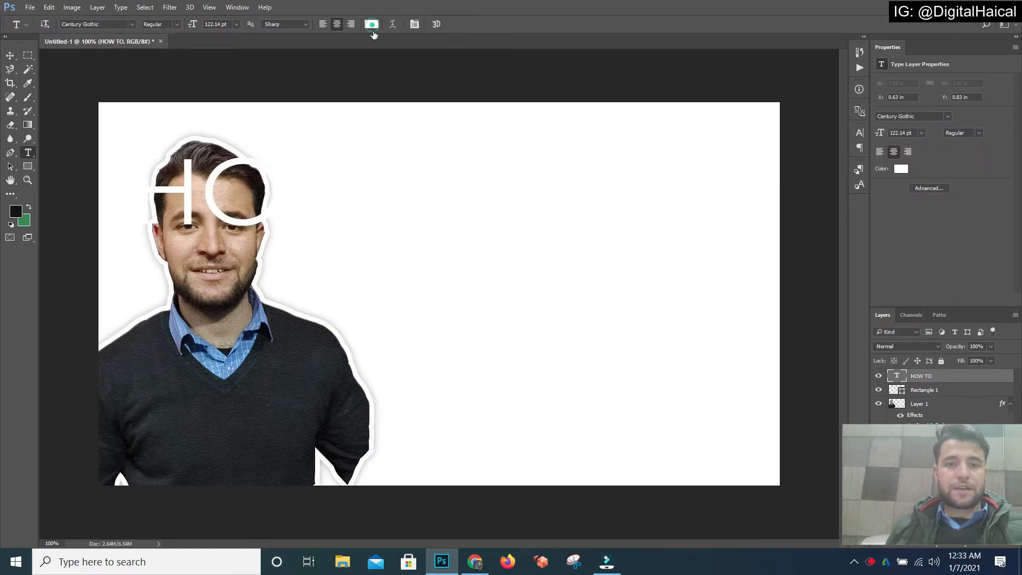
# Colour the HOW TO text black (#000000) and move it to the upper-right area of the canvas.
pyautogui.click(371, 24)
pyautogui.moveTo(685, 150); pyautogui.dragTo(730, 197)
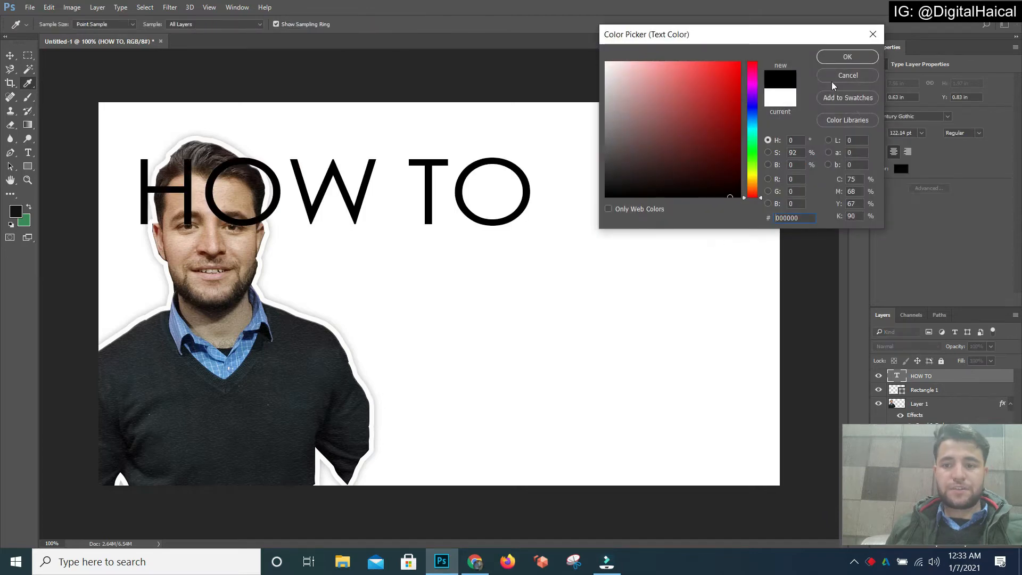
pyautogui.click(847, 57)
pyautogui.moveTo(319, 192); pyautogui.dragTo(520, 160)
# Set the HOW TO text's font to Eras Bold ITC, scale it to about 63% and move it against the canvas's upper edge.
pyautogui.click(114, 26)
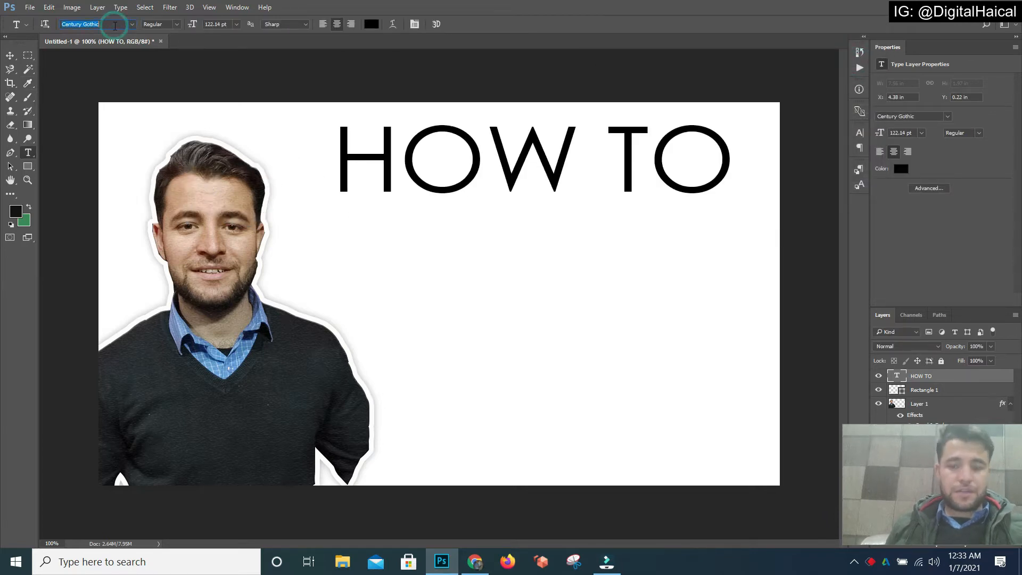
pyautogui.press('Down')
pyautogui.press('Down')
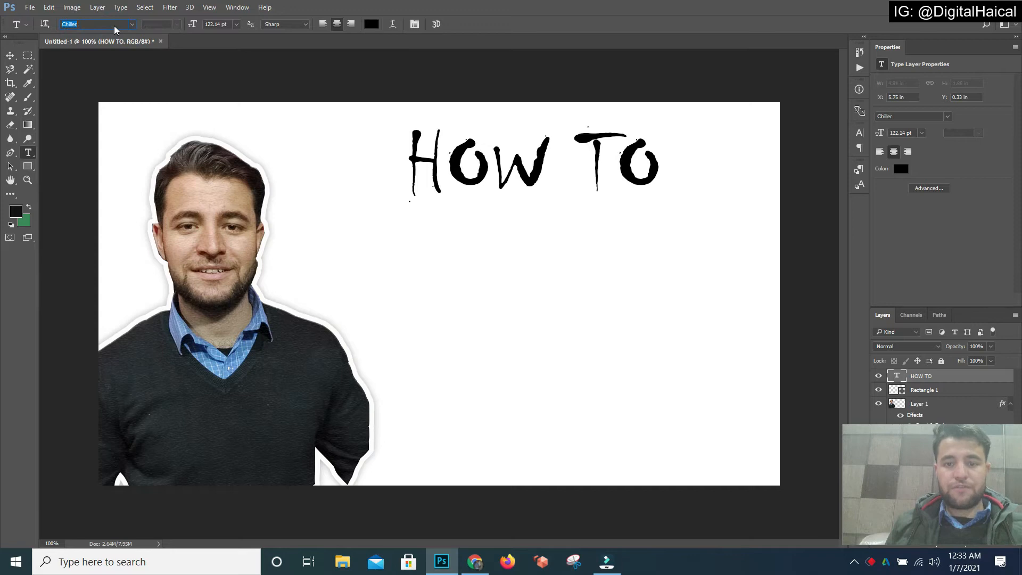
pyautogui.scroll(-10, 115, 29)
pyautogui.moveTo(631, 171); pyautogui.dragTo(554, 139)
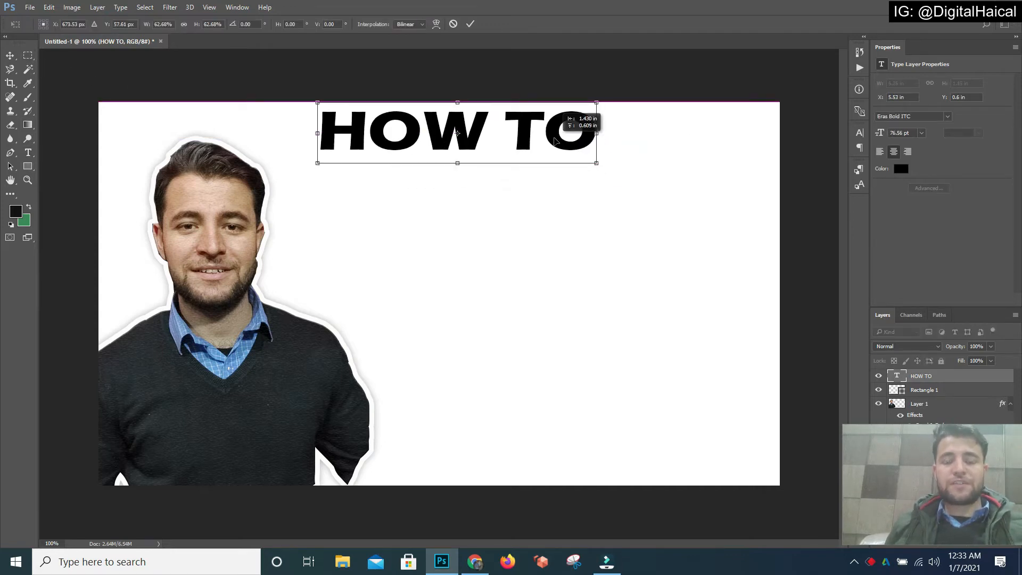
pyautogui.press('Return')
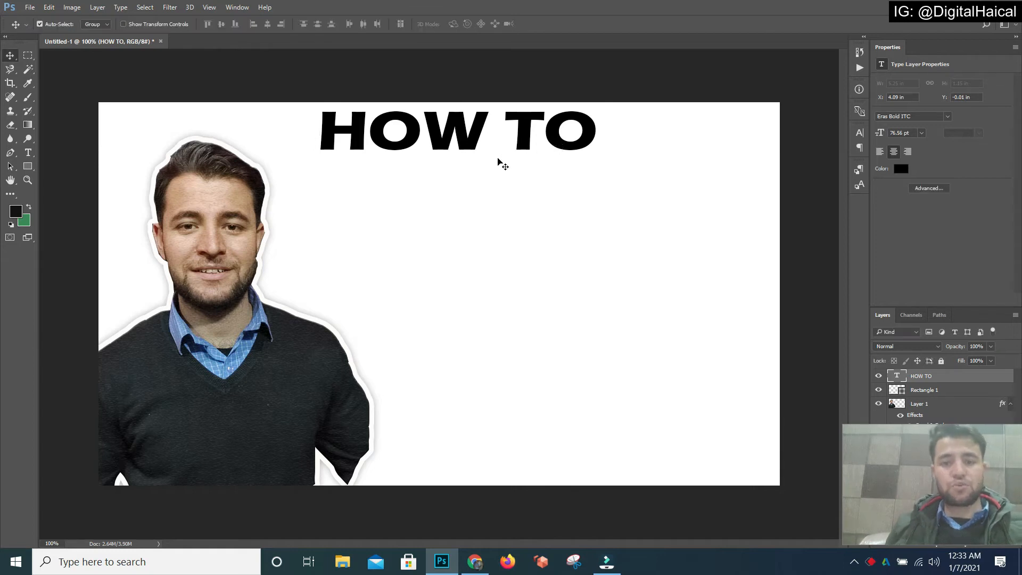
# Duplicate the HOW TO text below the original and change the copy's wording to CREATE.
pyautogui.moveTo(479, 146); pyautogui.dragTo(560, 208)
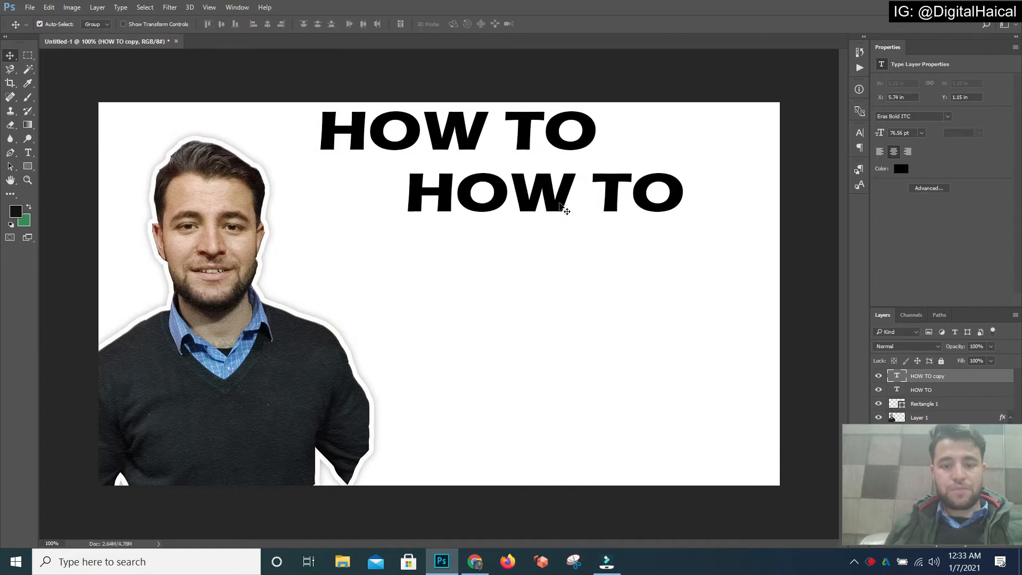
pyautogui.press('t')
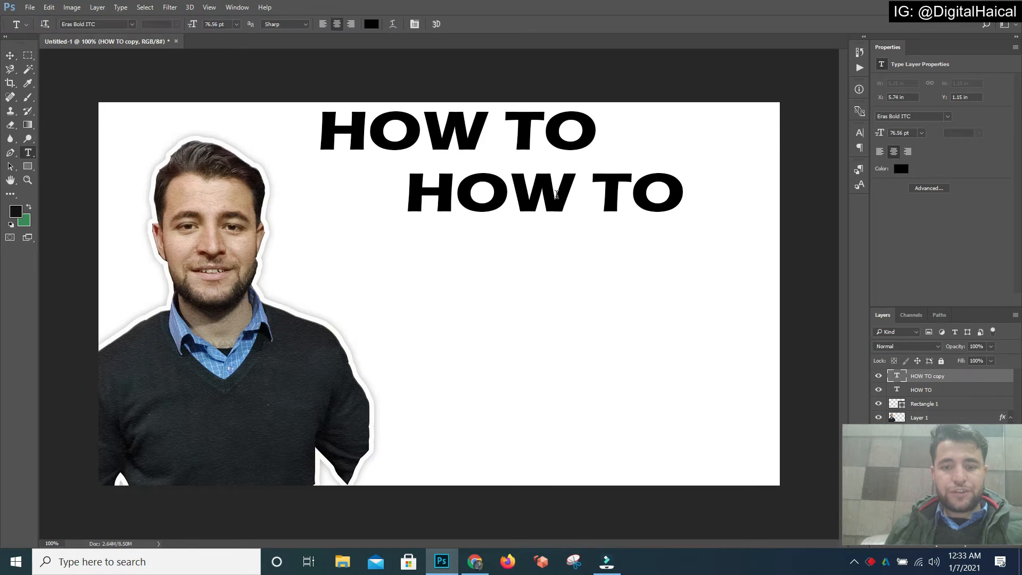
pyautogui.click(600, 189)
pyautogui.hotkey('ctrl', 'a')
pyautogui.write('CREATE')
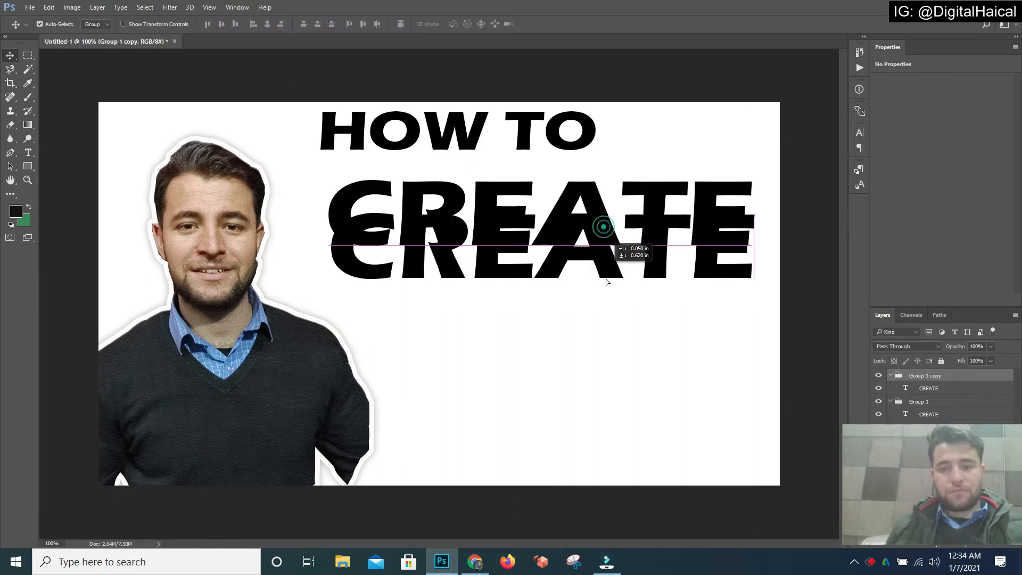
# Duplicate the CREATE text below the original, change the copy's wording to YOUTUBE and scale it down to 108.57 pt.
pyautogui.moveTo(579, 241); pyautogui.dragTo(607, 303)
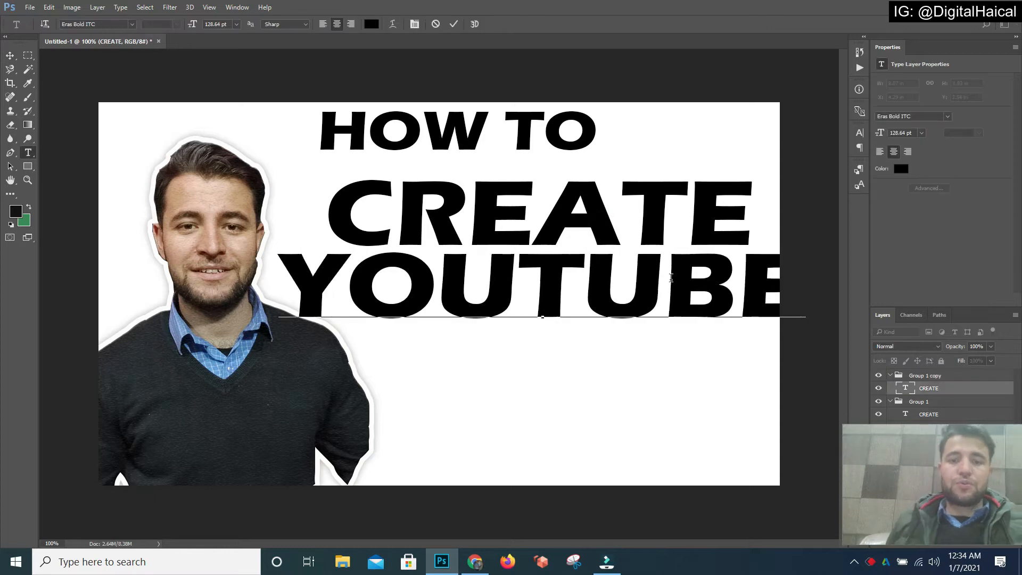
pyautogui.moveTo(286, 314); pyautogui.dragTo(355, 311)
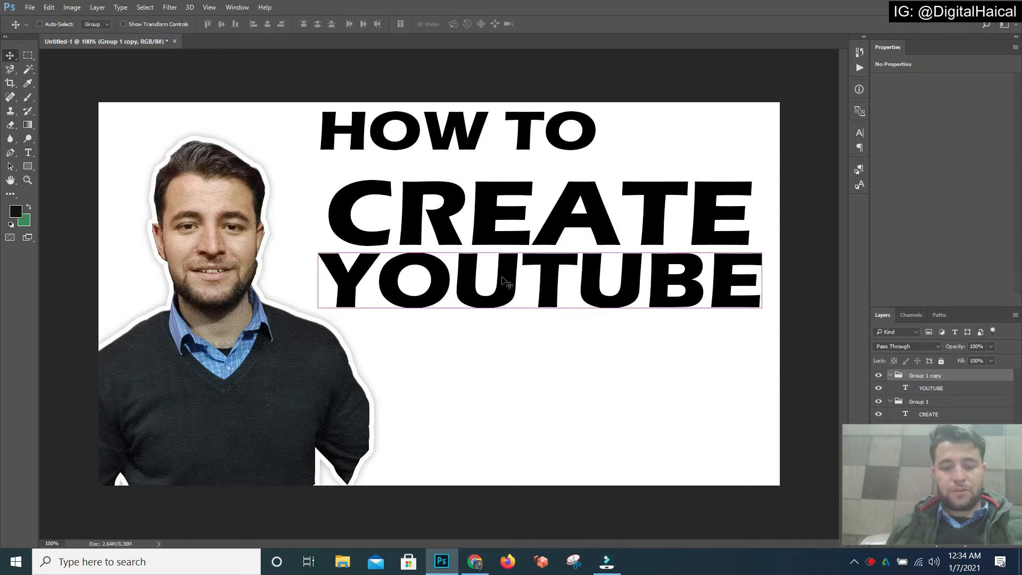
# Duplicate the YOUTUBE text directly below it, change the copy's wording to THUMBNAIL and scale it down to fit the title's width.
pyautogui.moveTo(509, 292); pyautogui.dragTo(509, 343)
pyautogui.press('t')
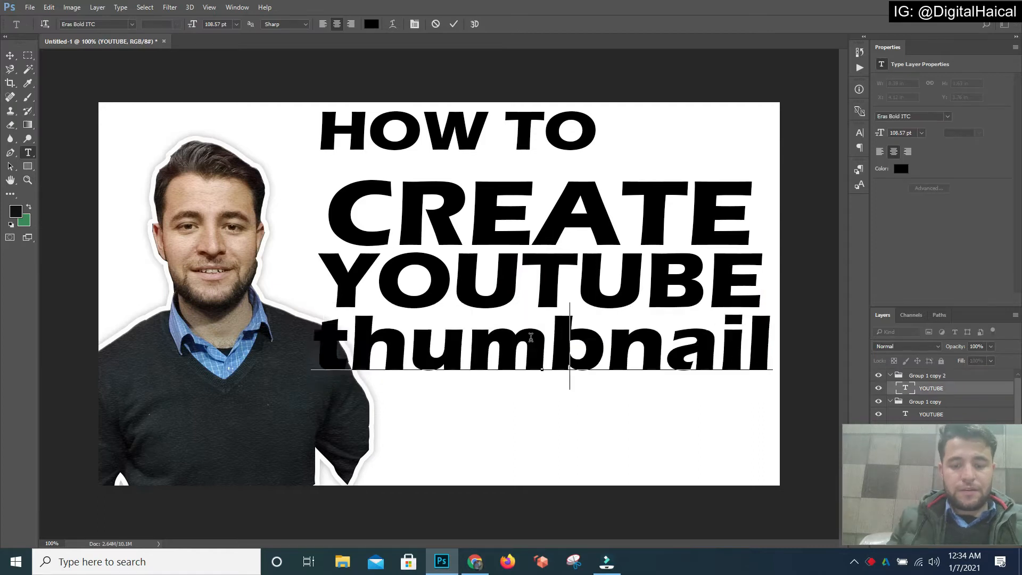
pyautogui.hotkey('ctrl', 'a')
pyautogui.write('THUM')
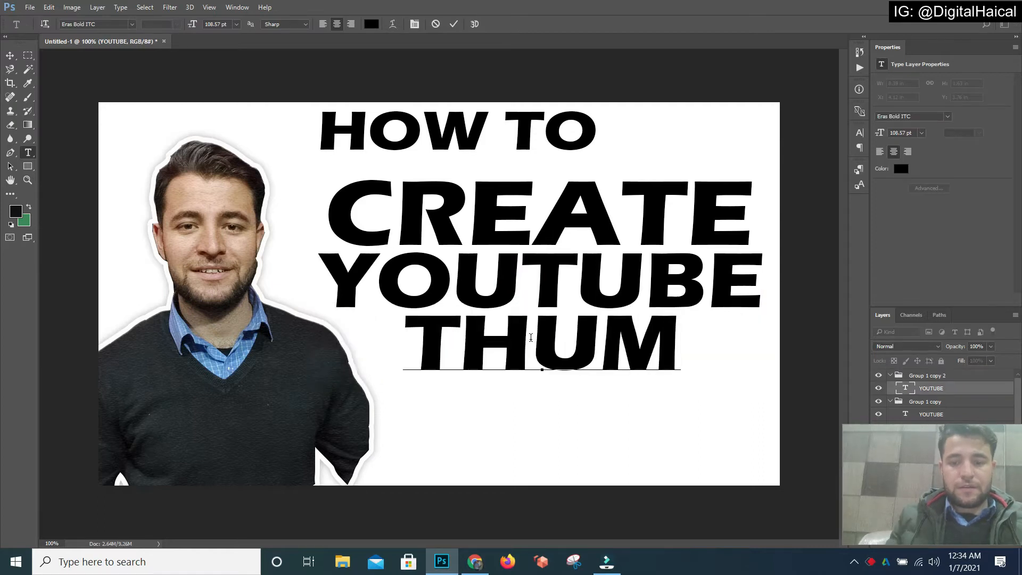
pyautogui.write('BNAIL')
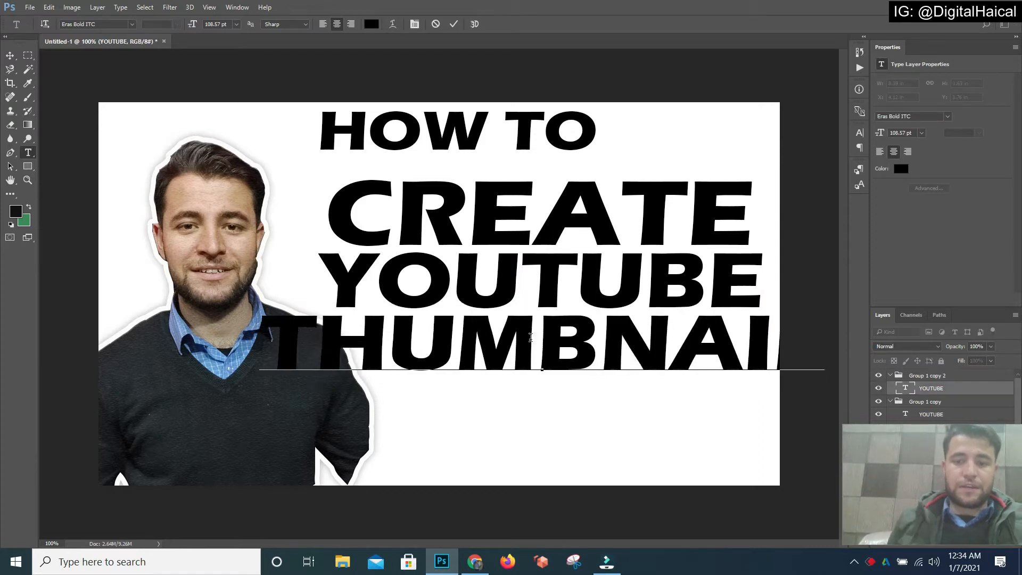
pyautogui.hotkey('ctrl', 't')
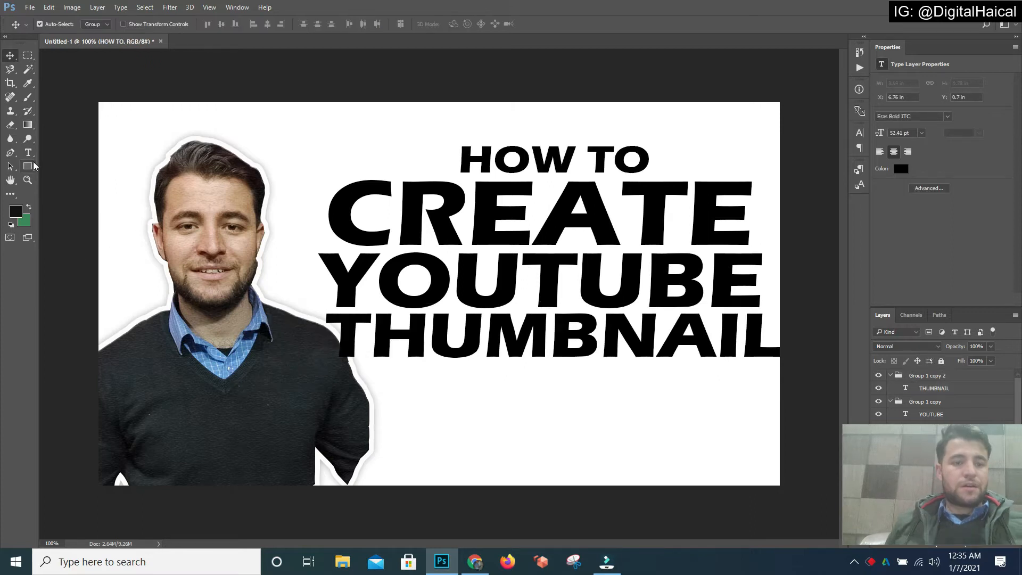
# Draw a rectangle about 886 × 114 px behind the YOUTUBE text and fill it with red.
pyautogui.click(27, 166)
pyautogui.moveTo(310, 249); pyautogui.dragTo(781, 310)
pyautogui.click(98, 24)
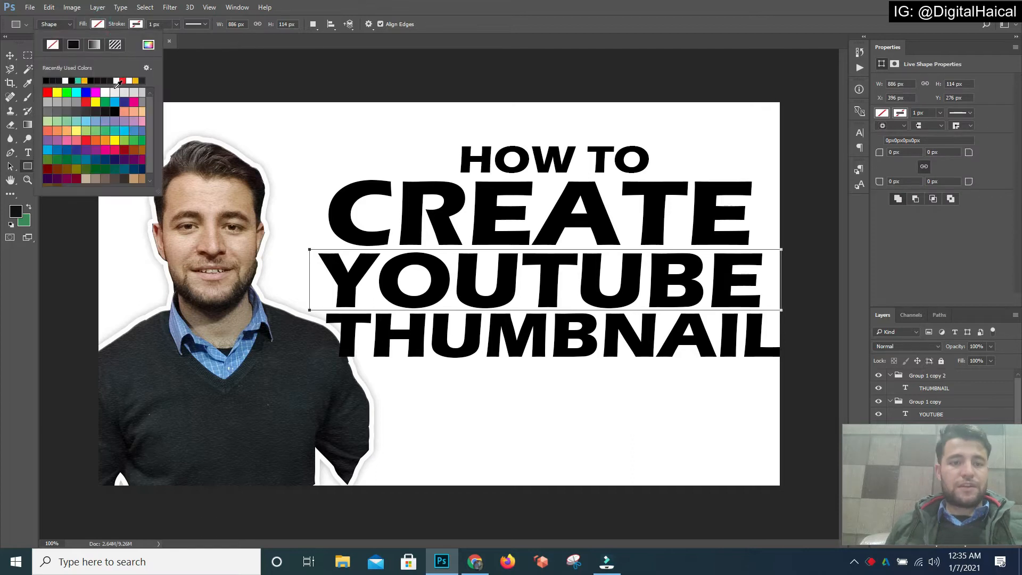
pyautogui.click(125, 80)
pyautogui.click(10, 56)
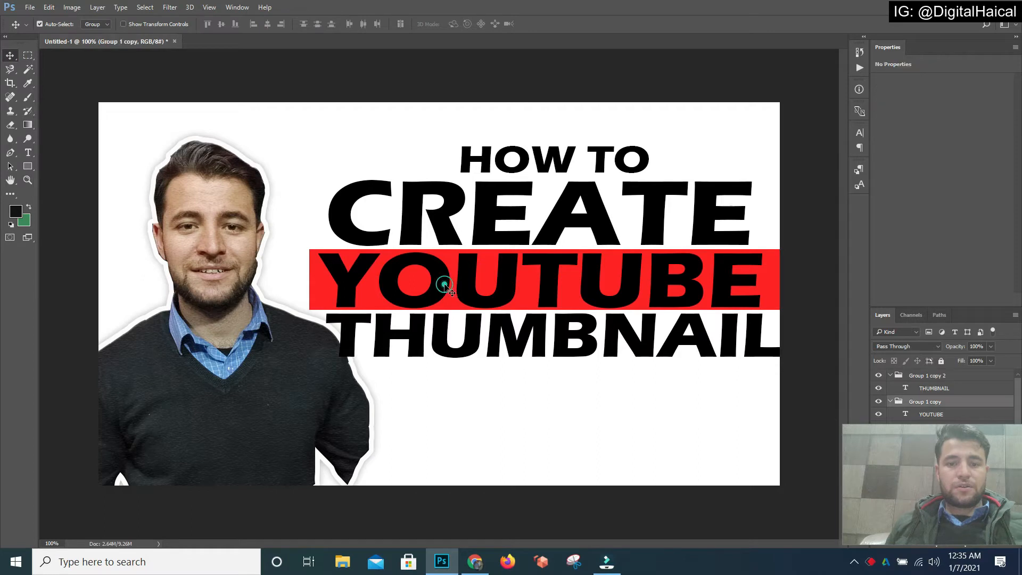
# Colour the YOUTUBE text white.
pyautogui.press('t')
pyautogui.doubleClick(905, 414)
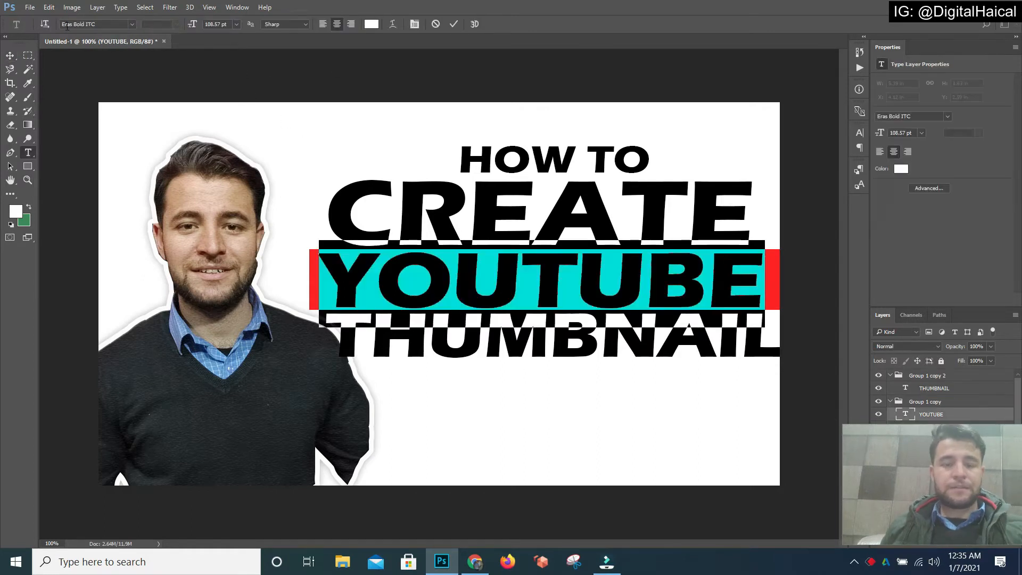
pyautogui.click(14, 60)
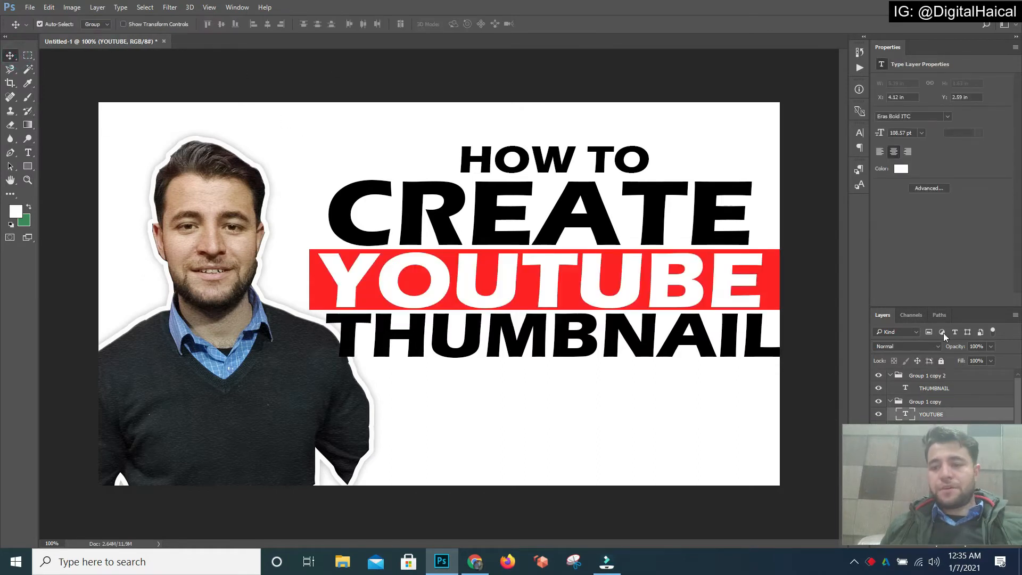
# Add a black (#000000) outside stroke of 3 px to the YOUTUBE text.
pyautogui.doubleClick(975, 419)
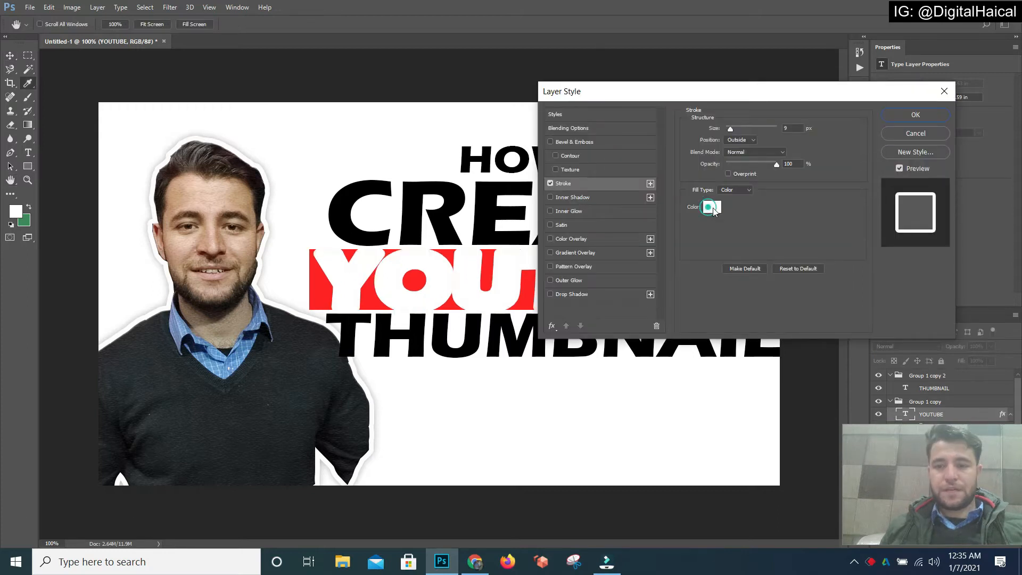
pyautogui.click(709, 207)
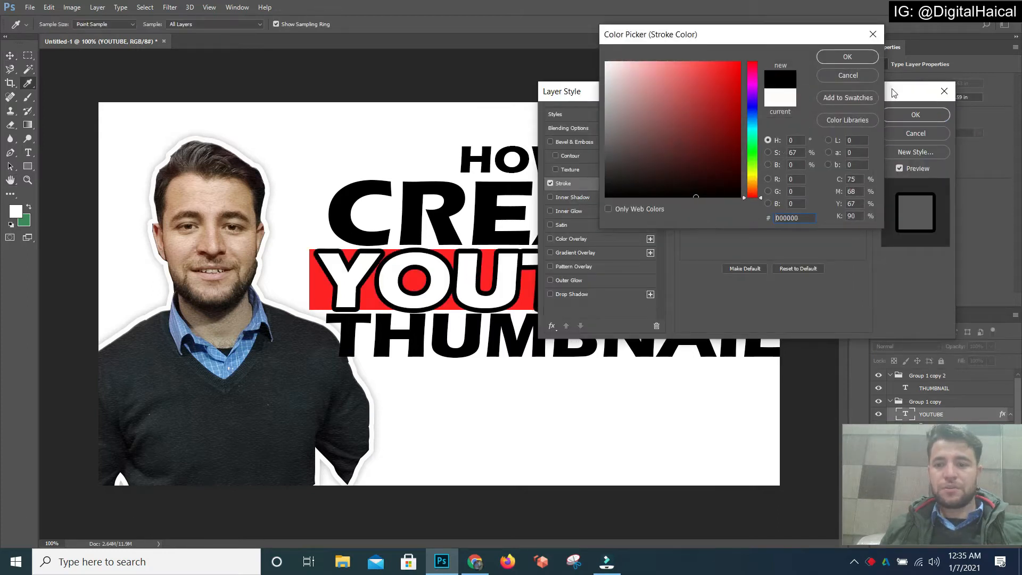
pyautogui.click(852, 57)
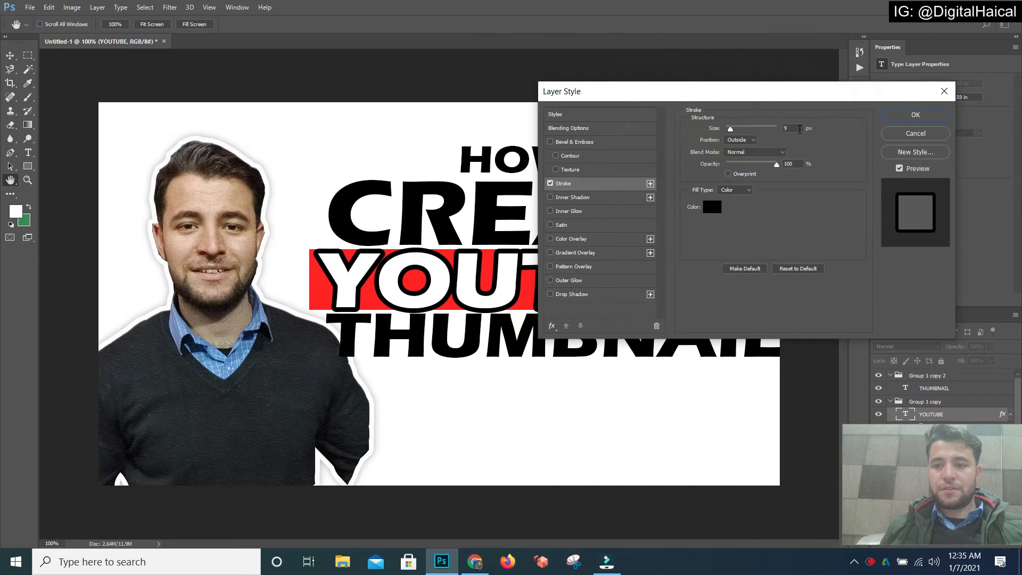
pyautogui.moveTo(729, 131); pyautogui.dragTo(726, 132)
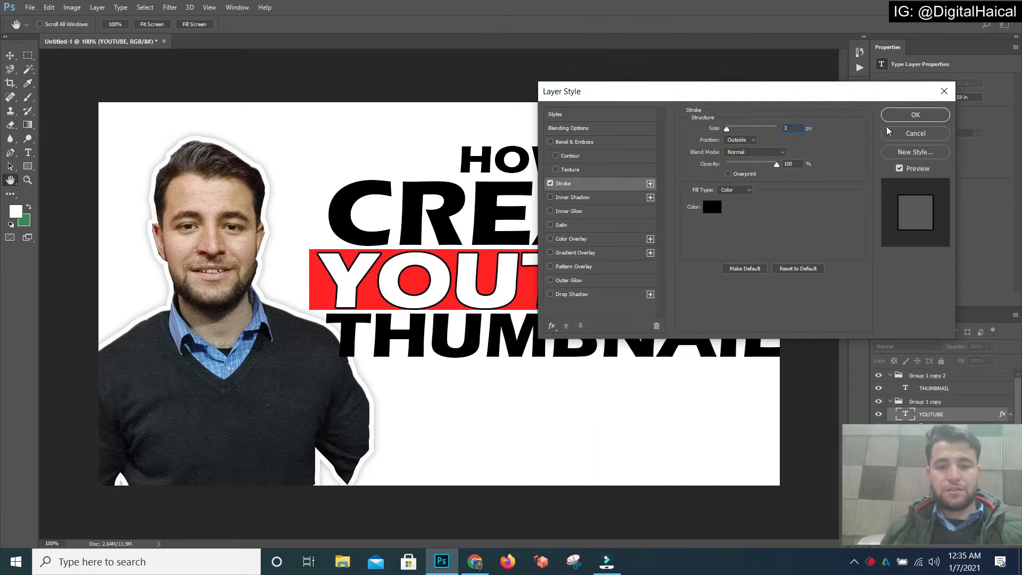
pyautogui.click(909, 115)
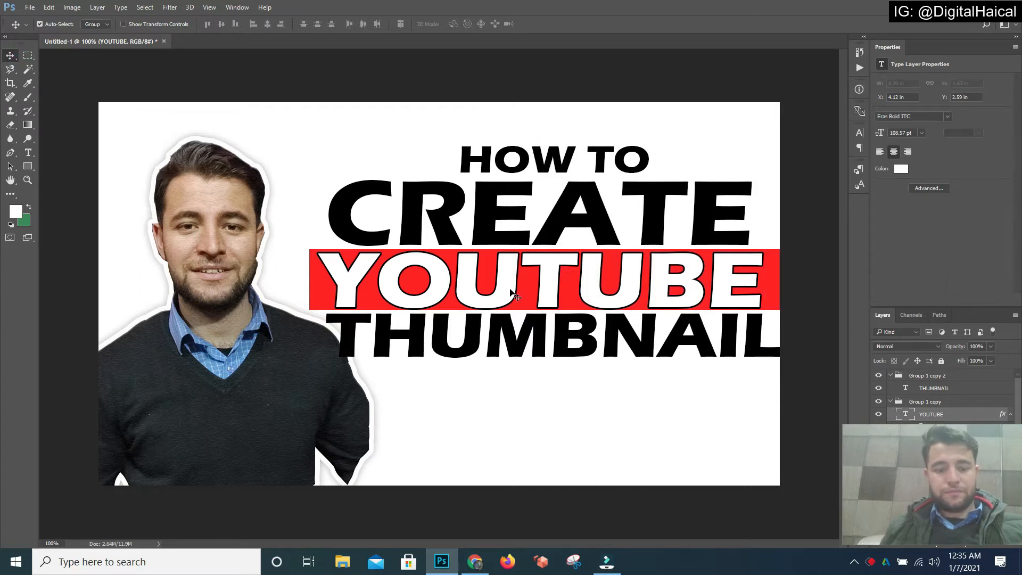
# Scale the YOUTUBE text to about 91% and shift it slightly right within the red rectangle.
pyautogui.hotkey('ctrl', 't')
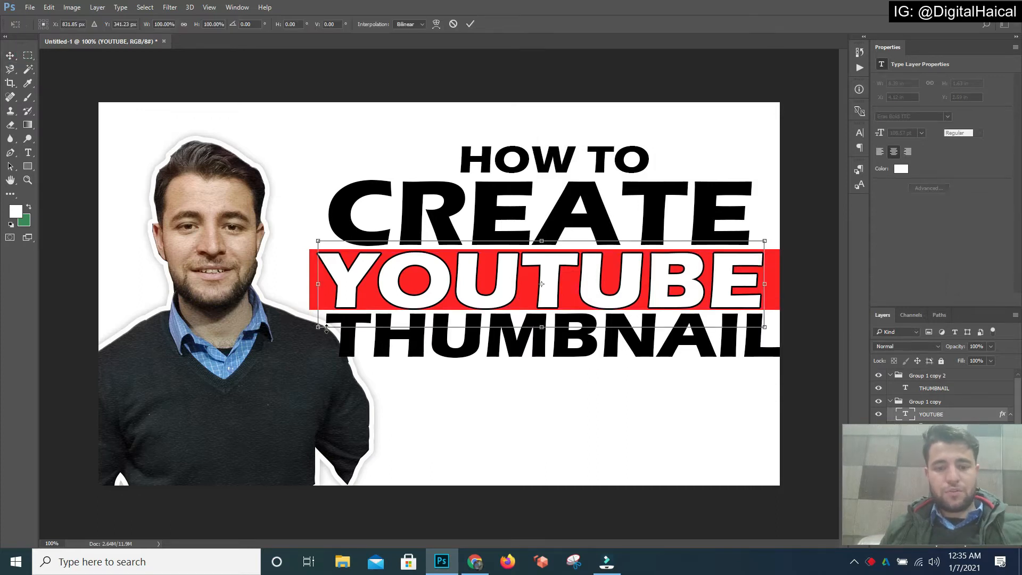
pyautogui.moveTo(319, 328); pyautogui.dragTo(341, 319)
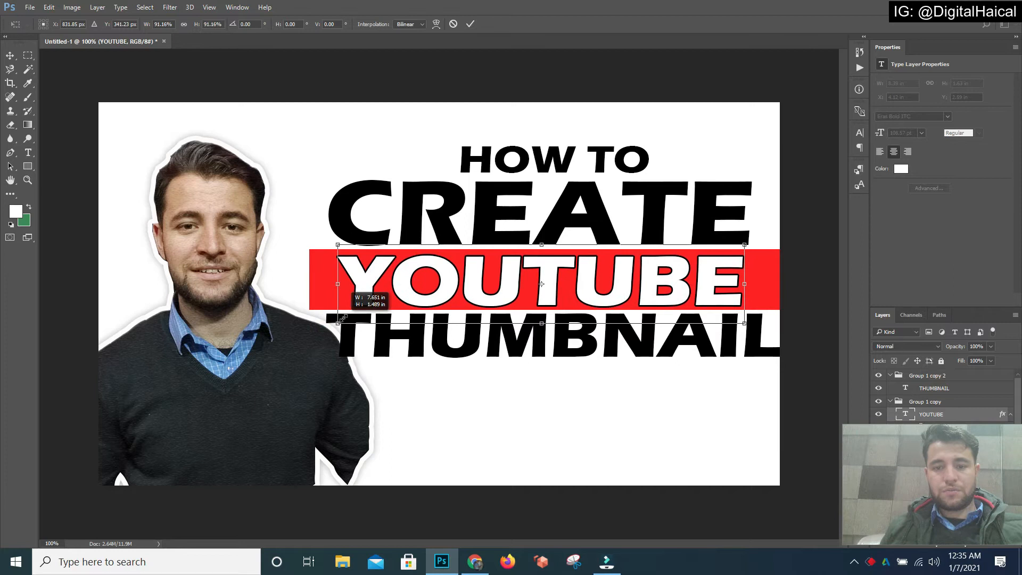
pyautogui.press('Return')
pyautogui.moveTo(439, 293); pyautogui.dragTo(452, 293)
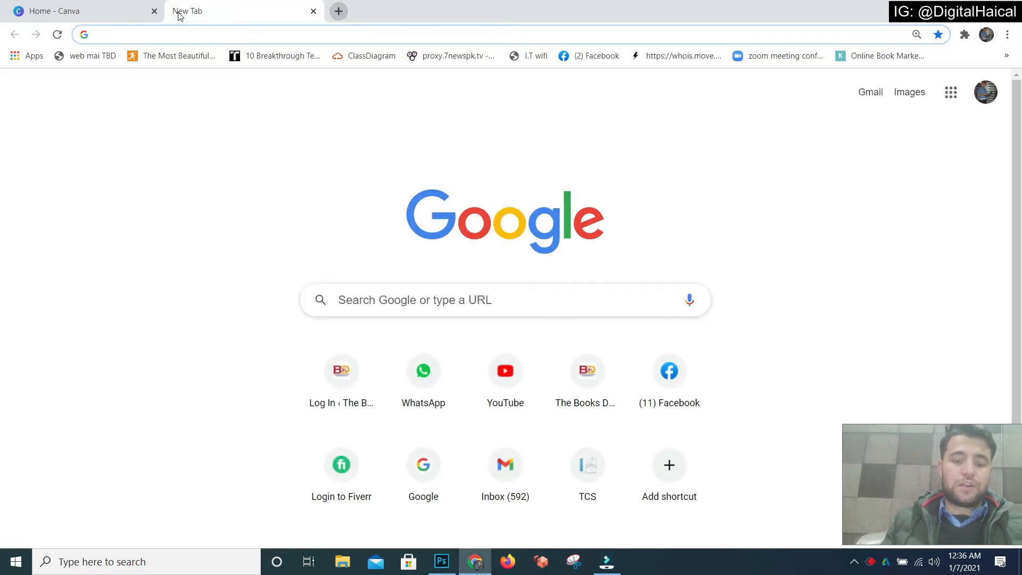
# Search Google Images in Chrome for youtube logo and copy the red play-button logo from logos-world.net.
pyautogui.write('youtube logo')
pyautogui.press('Return')
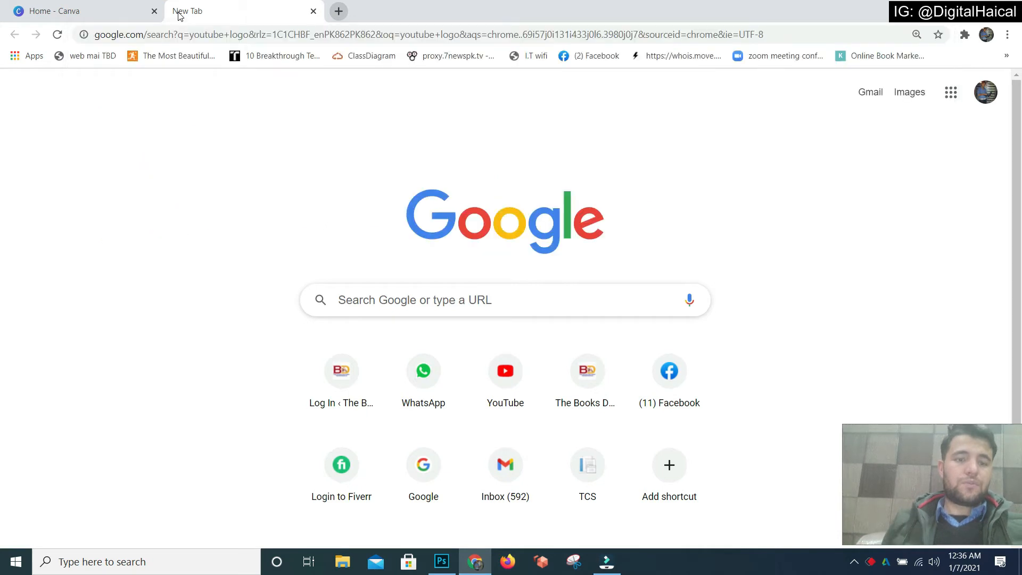
pyautogui.click(167, 128)
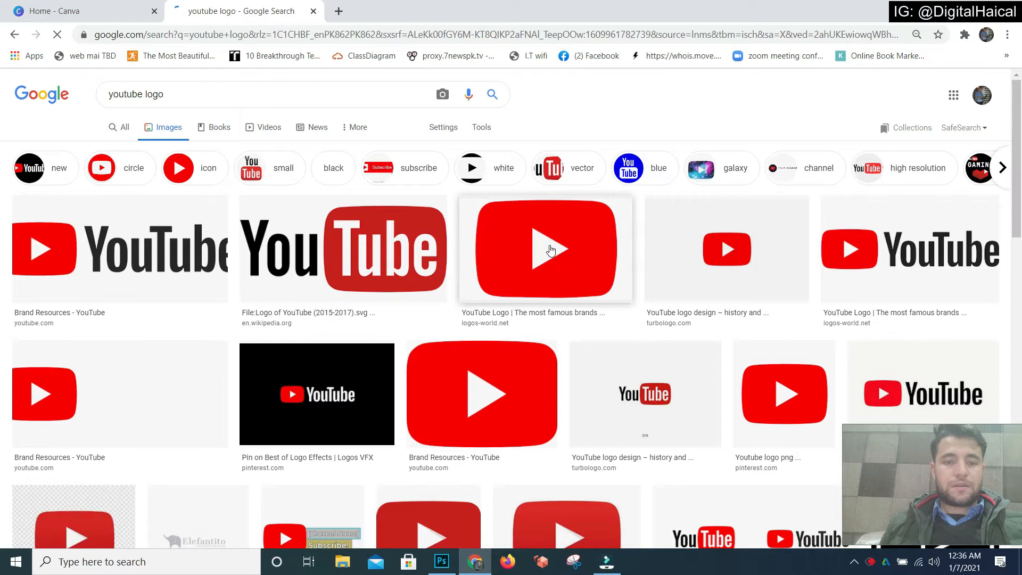
pyautogui.rightClick(551, 250)
pyautogui.click(580, 397)
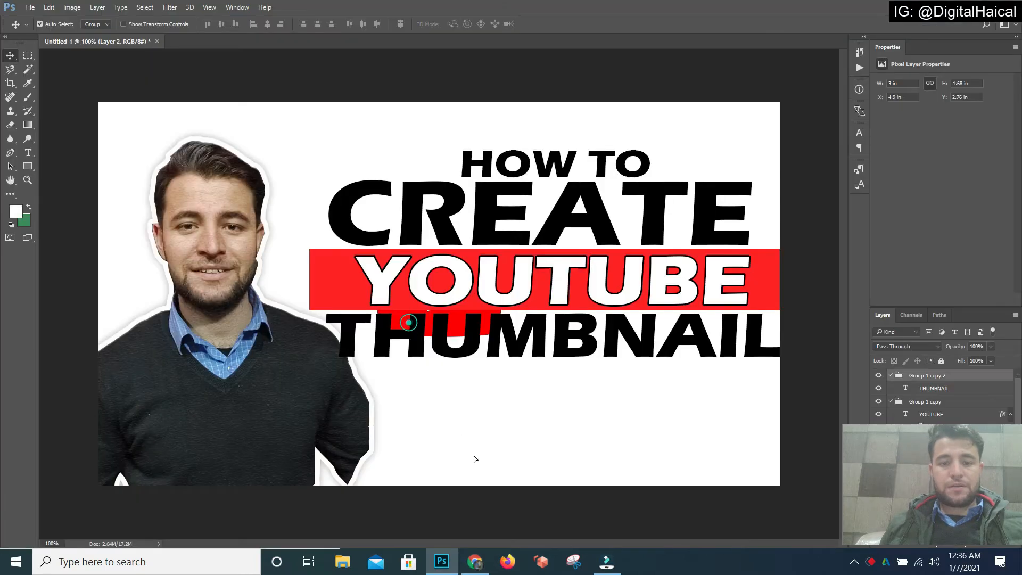
# Place the copied YouTube logo in the Photoshop thumbnail and move it below the THUMBNAIL text.
pyautogui.moveTo(475, 459); pyautogui.dragTo(494, 434)
pyautogui.moveTo(479, 367); pyautogui.dragTo(461, 357)
pyautogui.moveTo(484, 429); pyautogui.dragTo(536, 451)
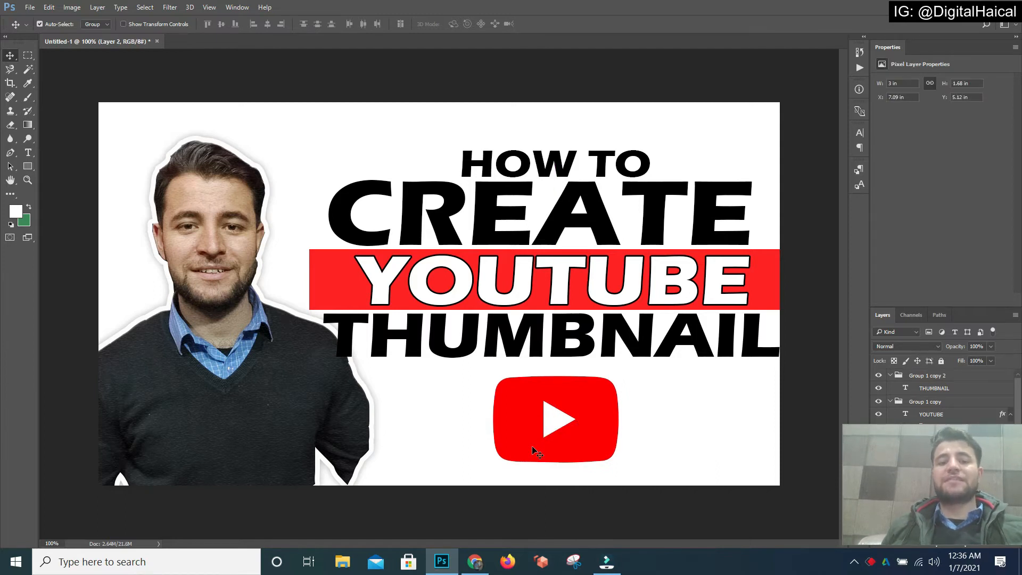
# Enlarge the cut-out portrait and move it left so it fills the canvas's left side.
pyautogui.click(237, 407)
pyautogui.hotkey('ctrl', 't')
pyautogui.moveTo(361, 485); pyautogui.dragTo(393, 527)
pyautogui.moveTo(330, 457); pyautogui.dragTo(299, 452)
pyautogui.press('Return')
# Move the HOW TO text left, above the beginning of the CREATE text.
pyautogui.press('m')
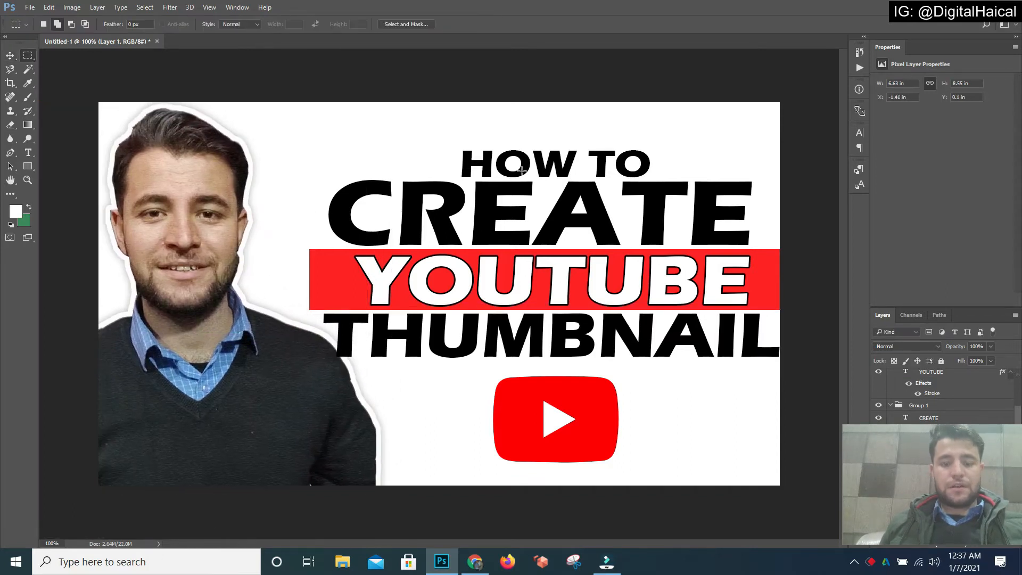
pyautogui.press('v')
pyautogui.moveTo(500, 171); pyautogui.dragTo(398, 168)
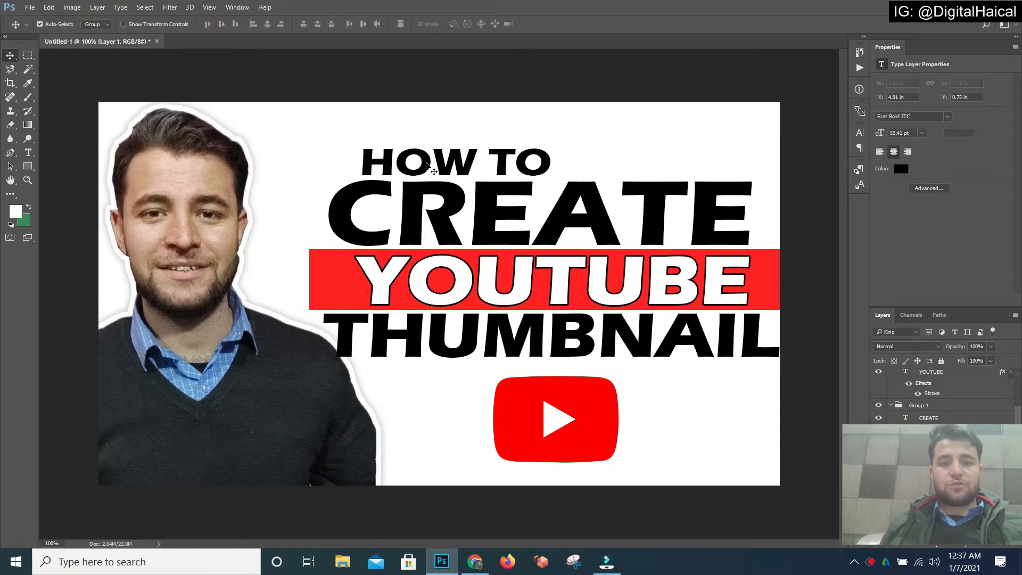
# Scale the YouTube logo to about 55% and move it onto the sweater in the portrait.
pyautogui.click(534, 413)
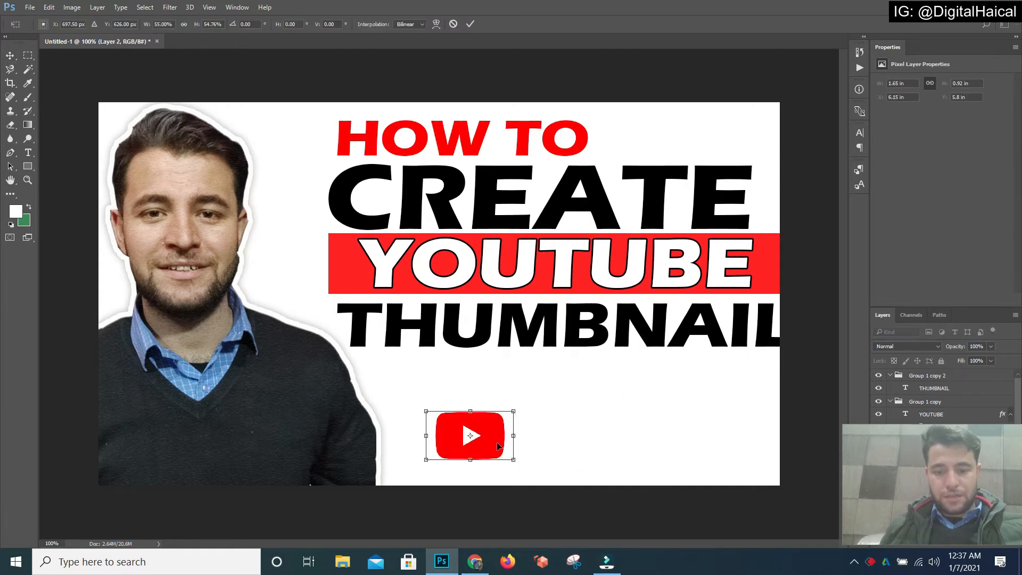
pyautogui.moveTo(498, 442); pyautogui.dragTo(325, 442)
pyautogui.press('Return')
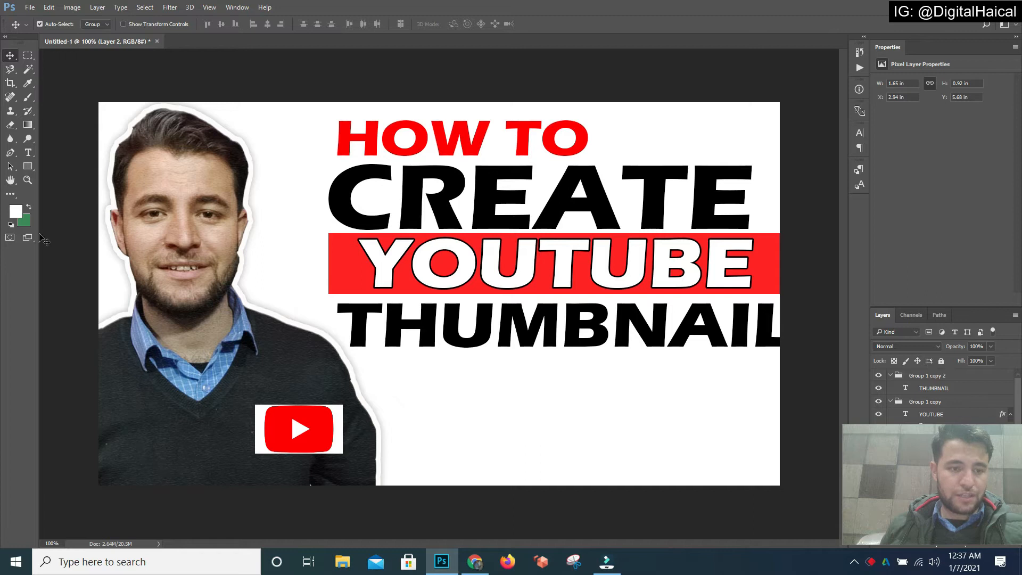
# Remove the white background around the YouTube logo with the Magic Wand and move the logo to the sweater's lower left.
pyautogui.click(29, 72)
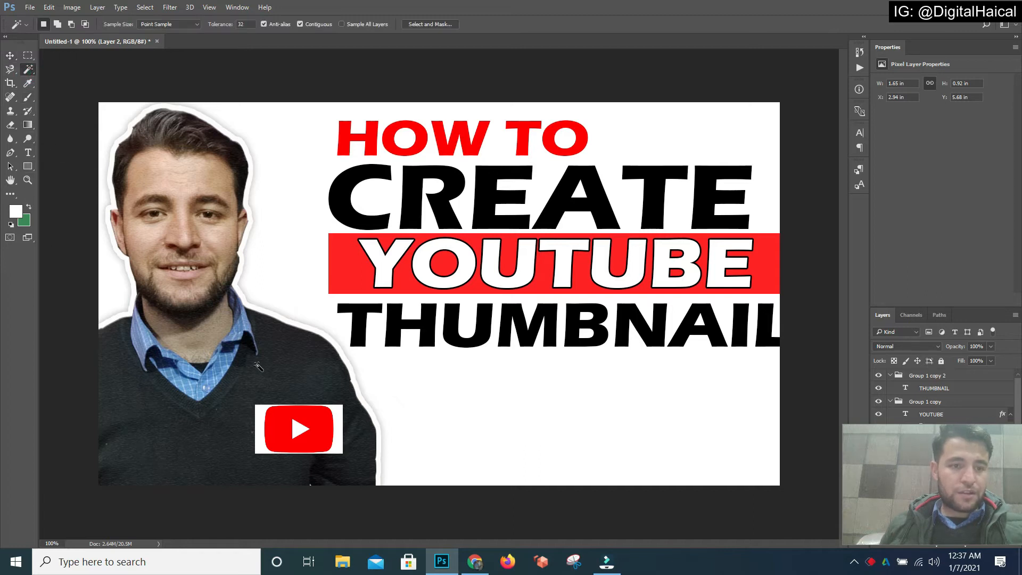
pyautogui.click(260, 419)
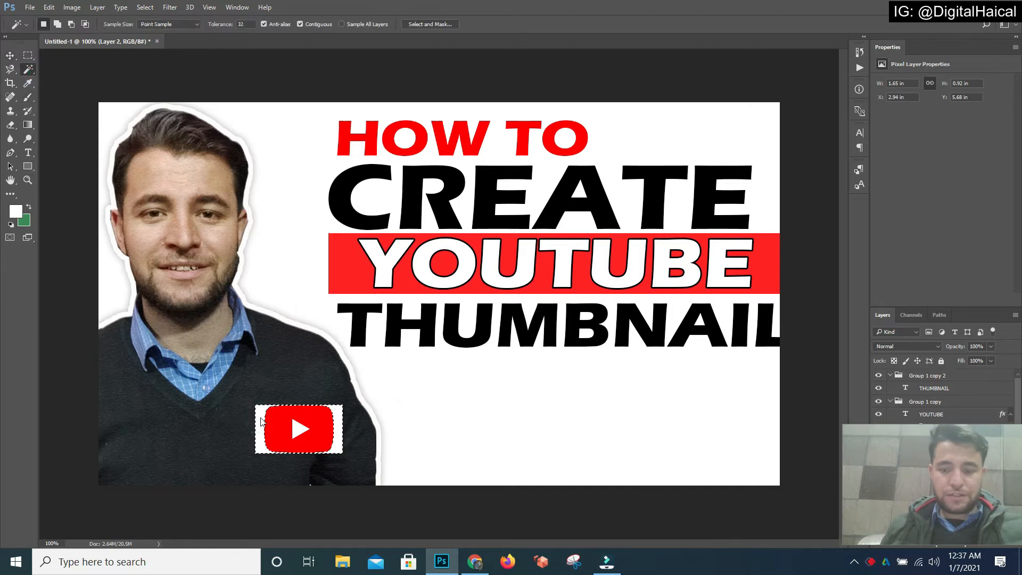
pyautogui.press('Delete')
pyautogui.hotkey('ctrl', 'd')
pyautogui.press('v')
pyautogui.moveTo(299, 433); pyautogui.dragTo(182, 464)
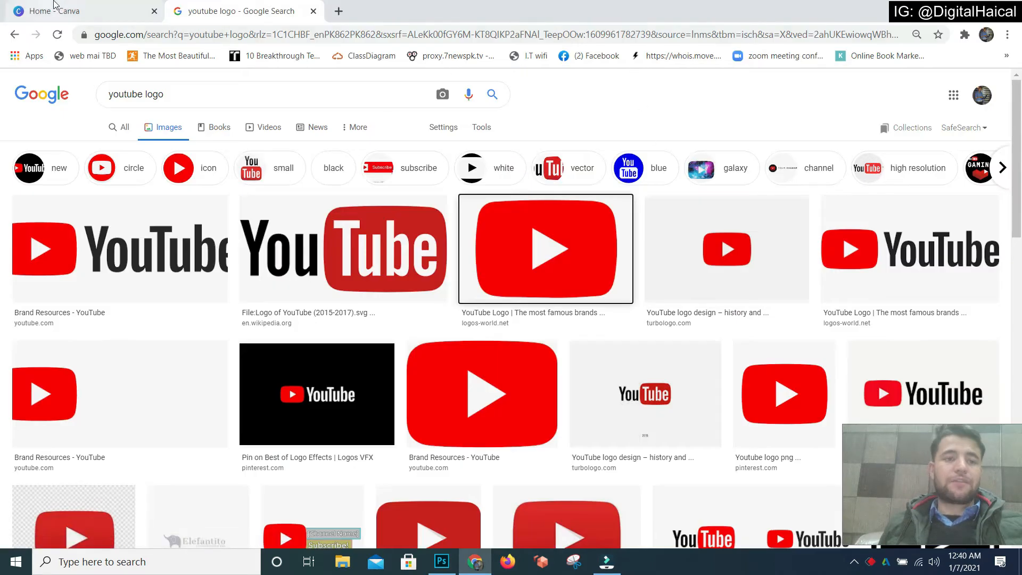
# Switch to Canva in Chrome and search its templates for youtube thumbnail.
pyautogui.click(53, 8)
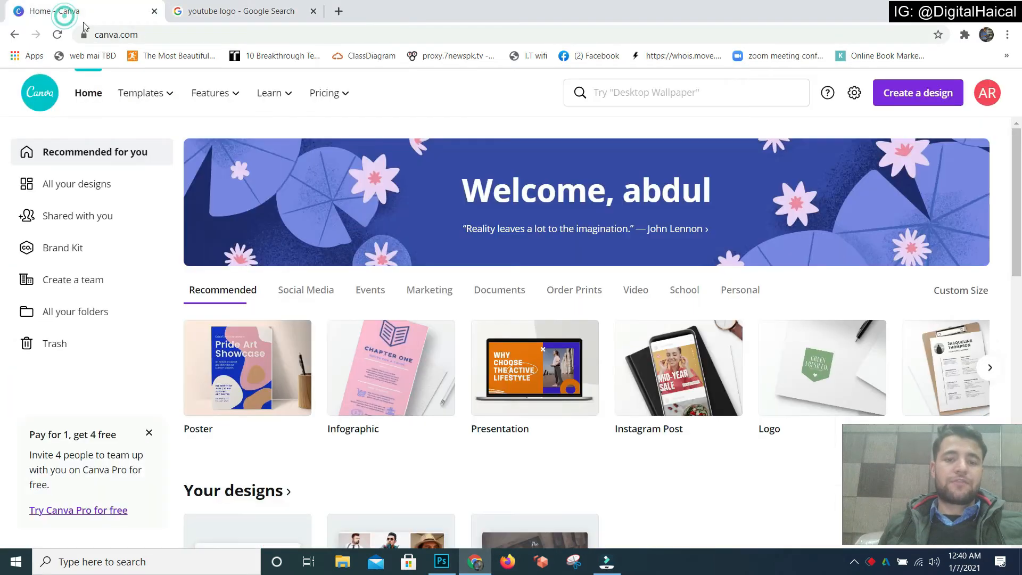
pyautogui.click(669, 99)
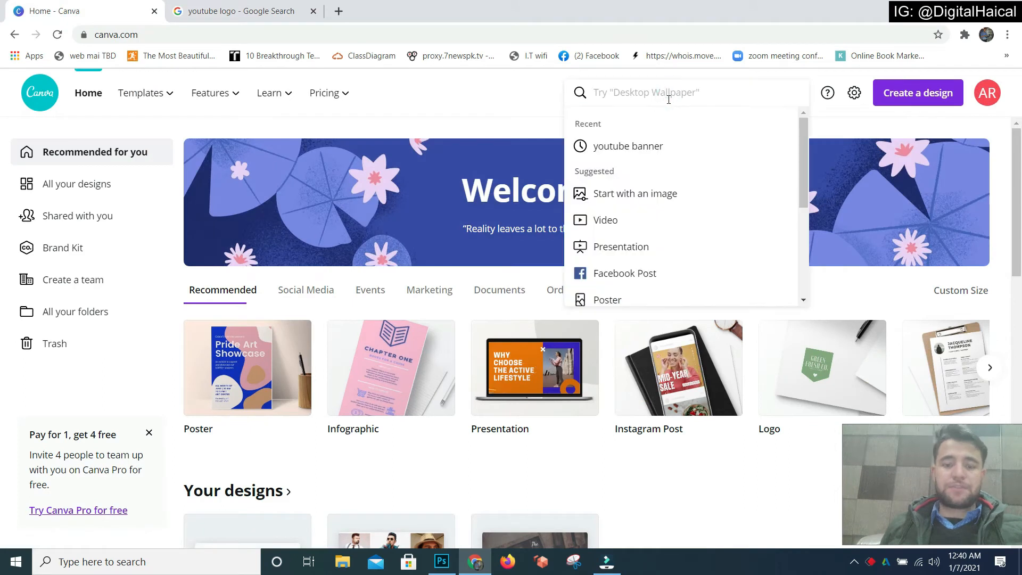
pyautogui.write('youtube thumbnail')
pyautogui.press('Return')
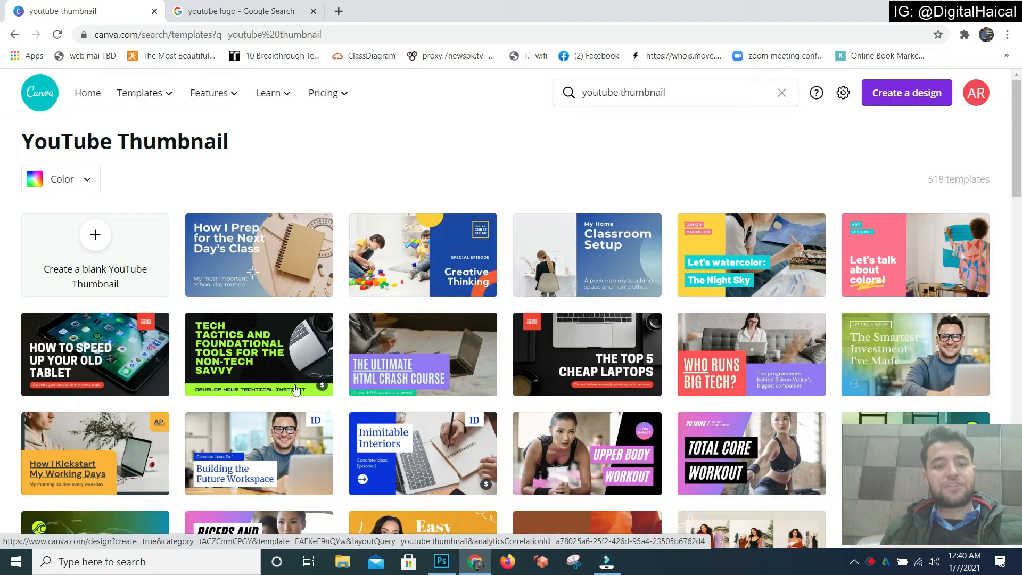
# Open the pink and purple TOTAL CORE WORKOUT thumbnail template for editing.
pyautogui.moveTo(302, 392)
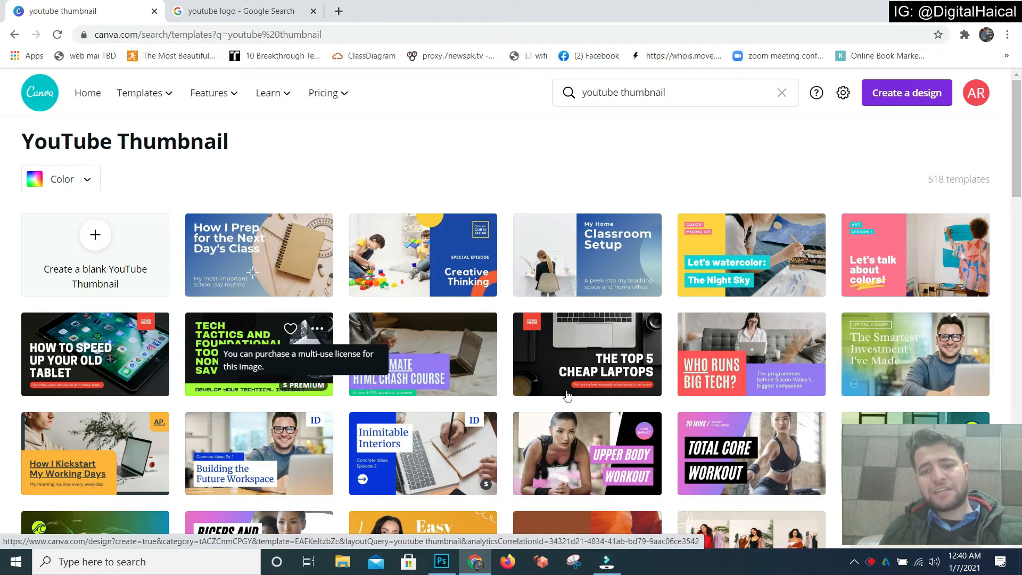
pyautogui.scroll(-3, 572, 391)
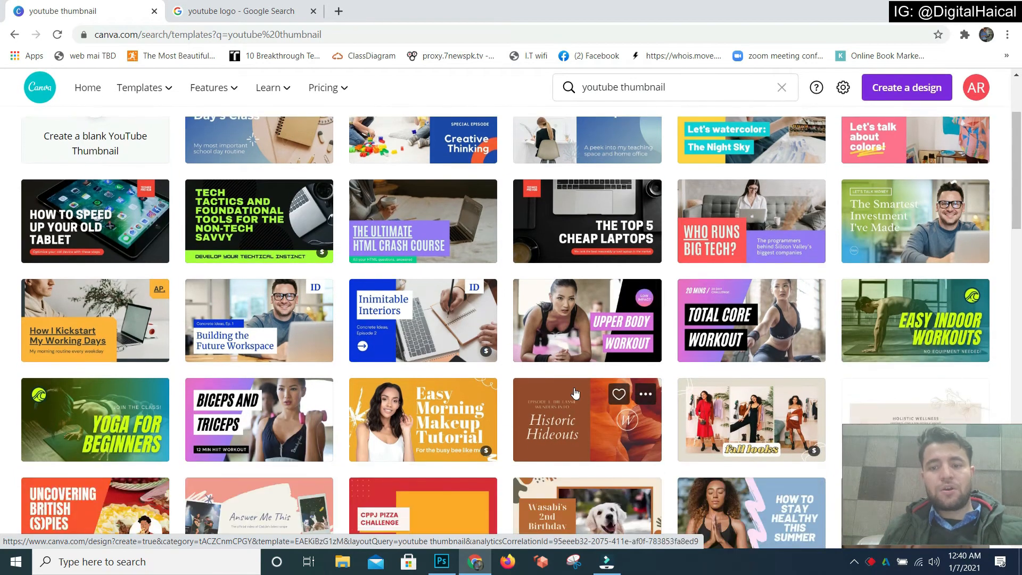
pyautogui.click(684, 380)
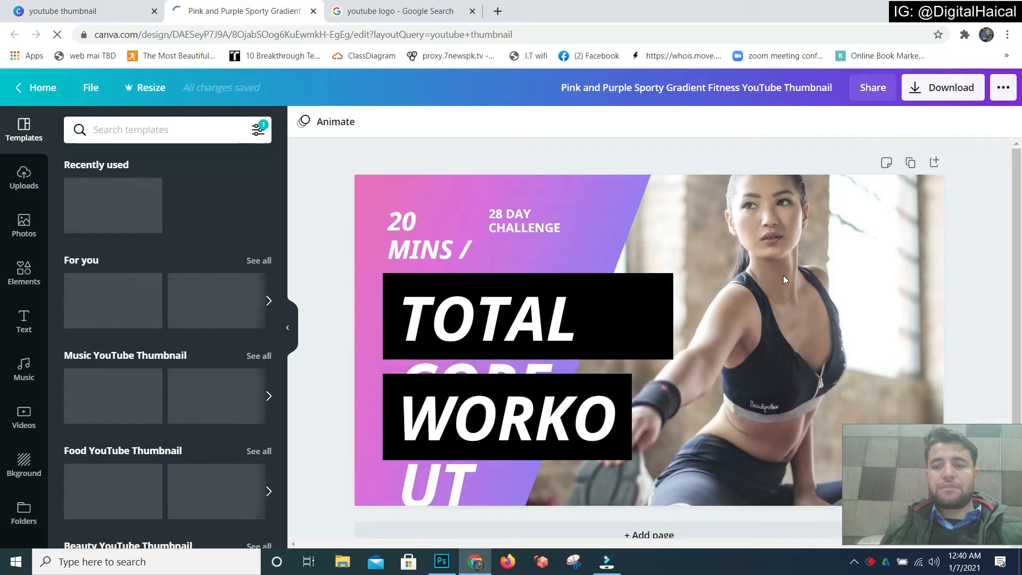
# Delete the woman's photo from the template and upload the WhatsApp Image 2021-01-05 portrait from the Downloads folder.
pyautogui.click(784, 276)
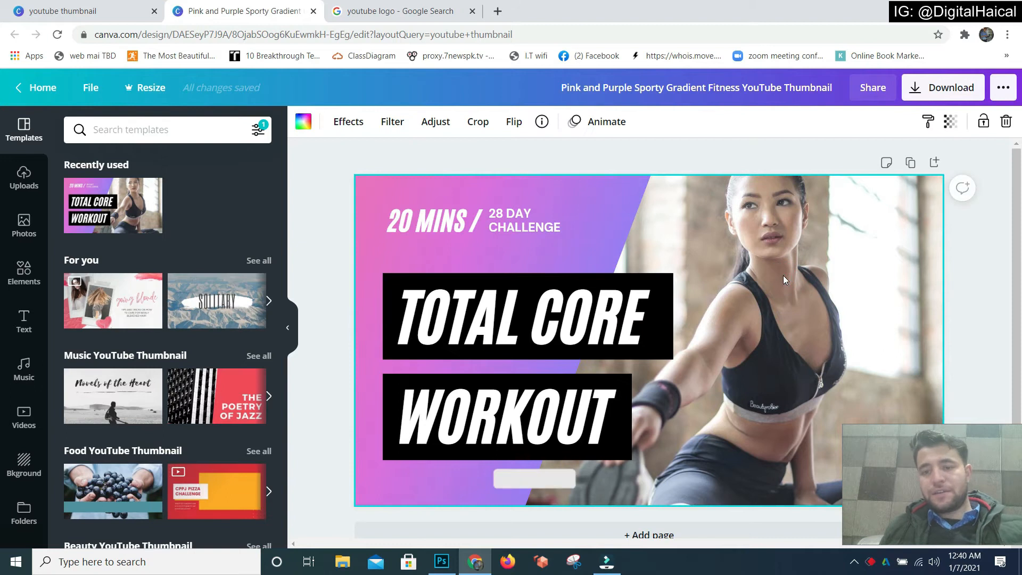
pyautogui.press('Delete')
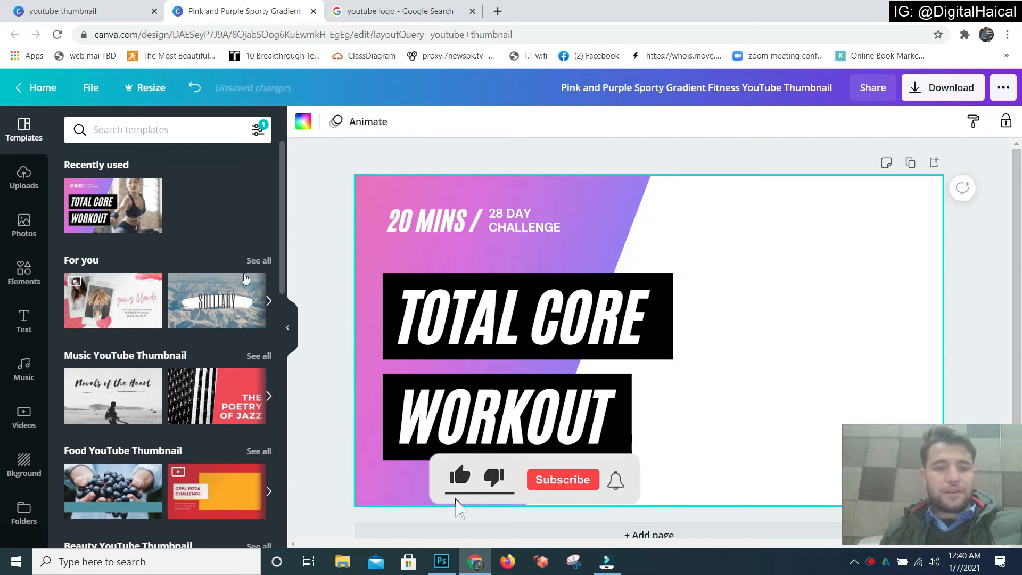
pyautogui.click(13, 181)
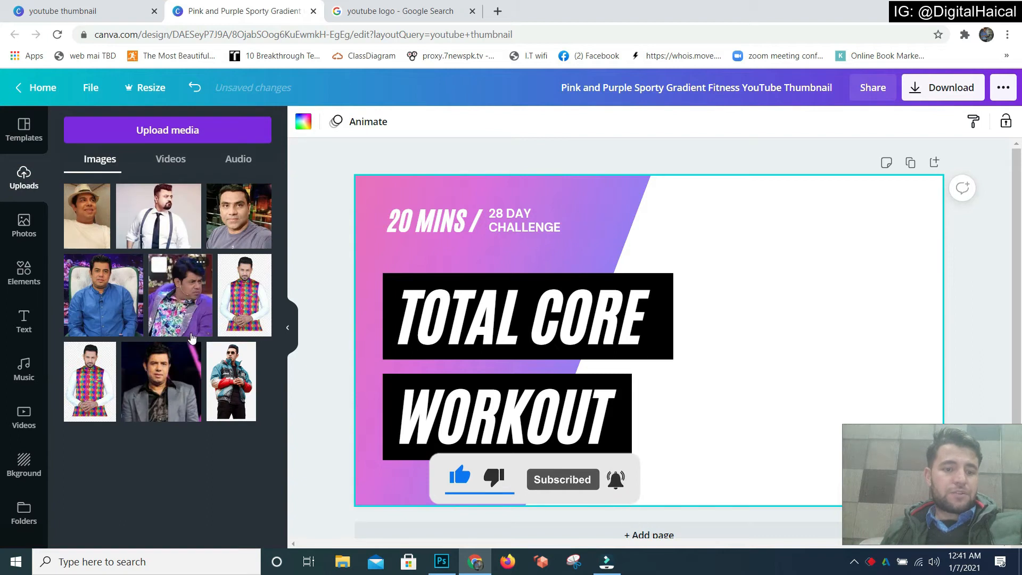
pyautogui.click(189, 132)
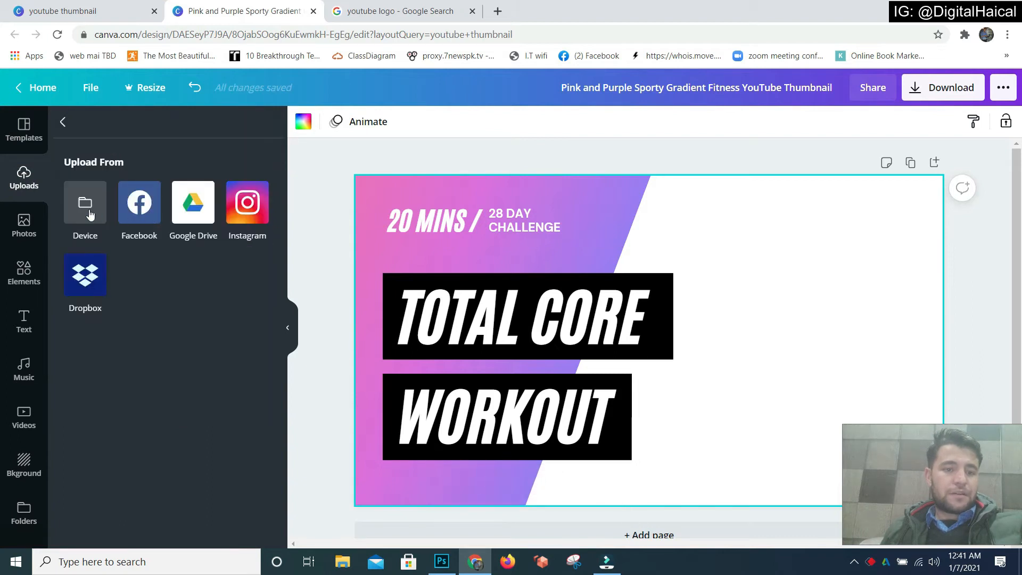
pyautogui.click(92, 211)
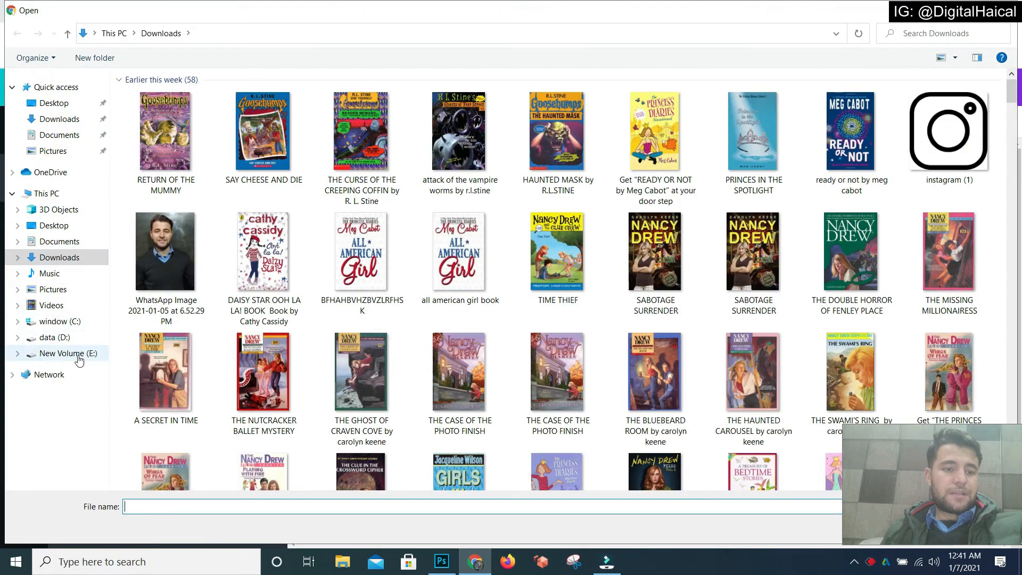
pyautogui.click(165, 251)
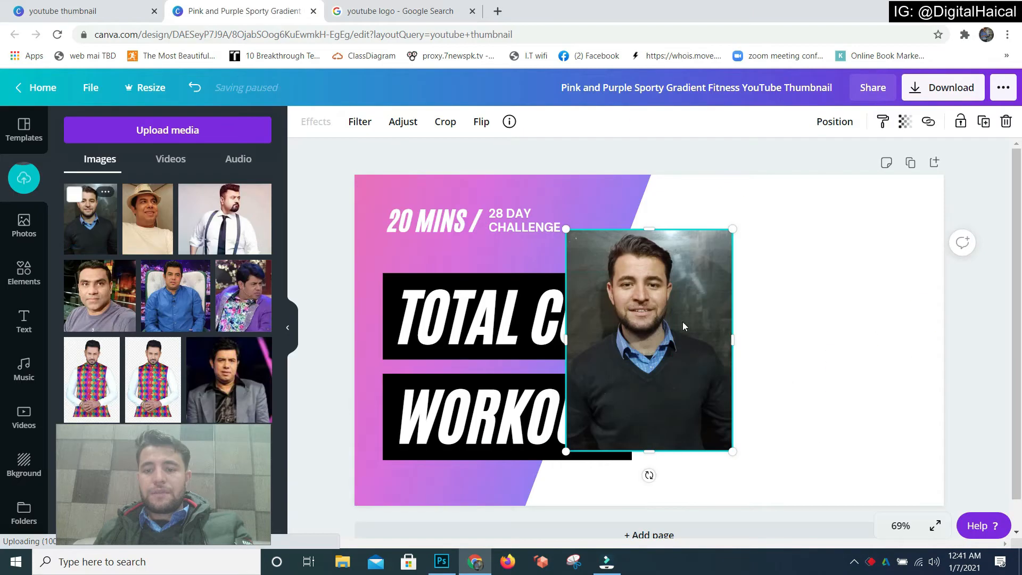
# Enlarge the uploaded portrait and place it over the empty white half of the thumbnail.
pyautogui.moveTo(683, 322); pyautogui.dragTo(956, 166)
pyautogui.moveTo(690, 489); pyautogui.dragTo(567, 514)
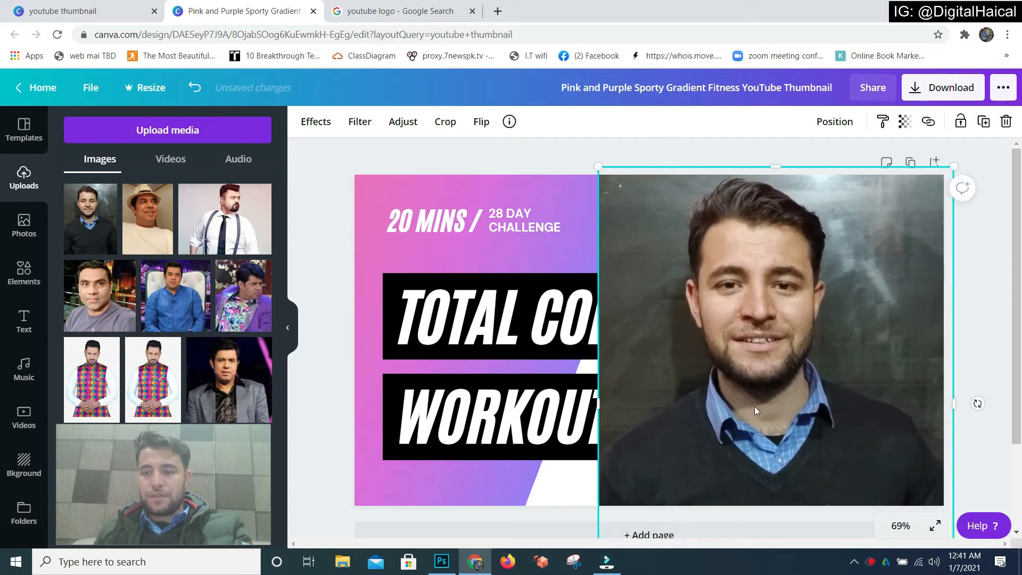
pyautogui.click(990, 335)
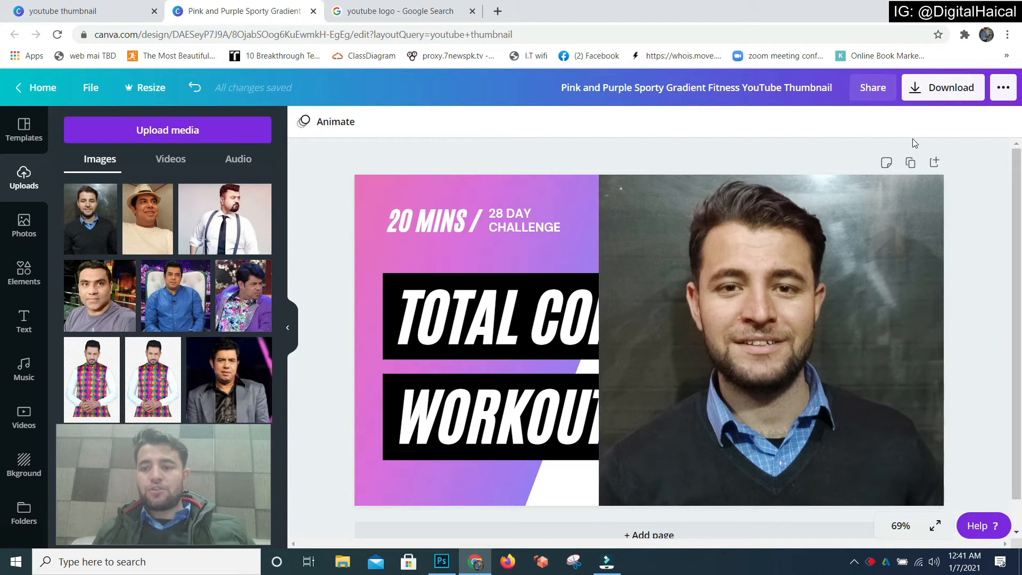
# Send the portrait backward behind the text and gradient, and enlarge it to fill the white area beside the gradient.
pyautogui.click(810, 256)
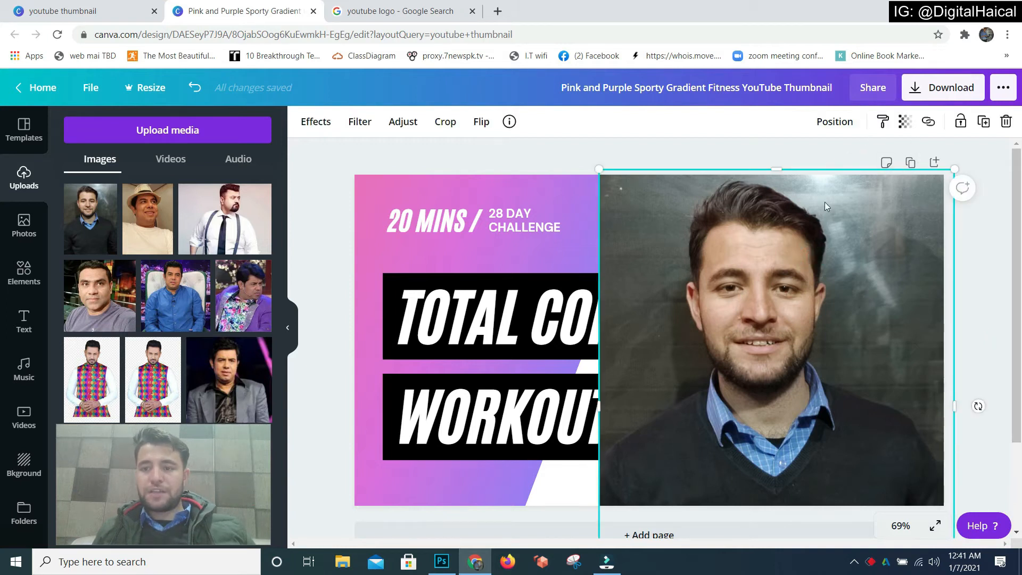
pyautogui.click(835, 124)
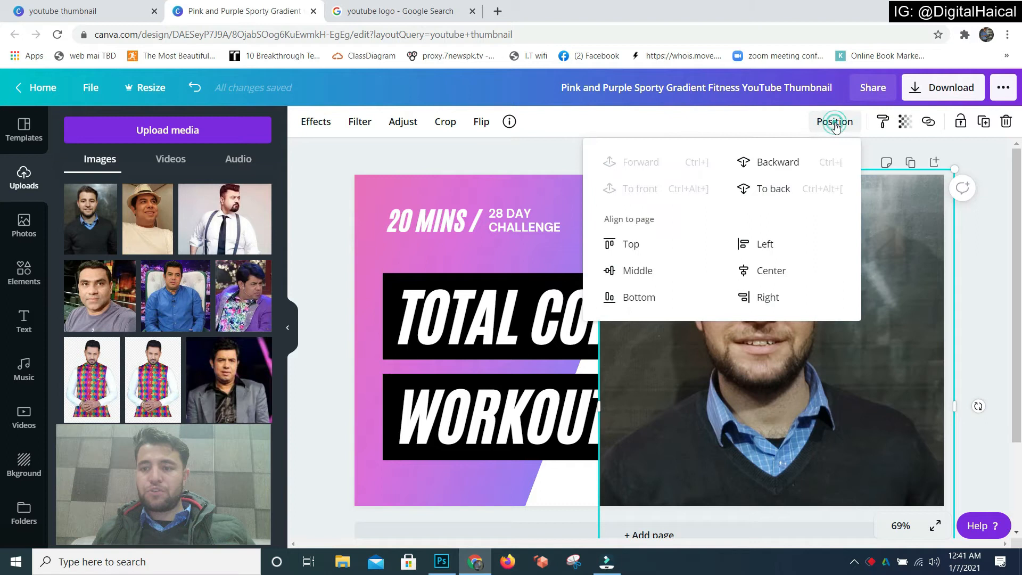
pyautogui.click(776, 163)
pyautogui.click(776, 163)
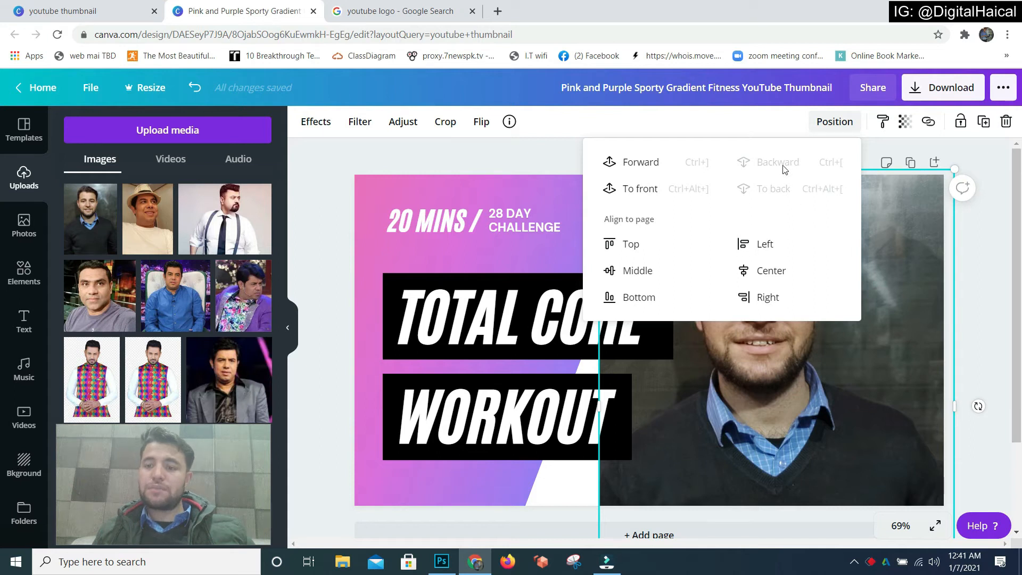
pyautogui.click(976, 291)
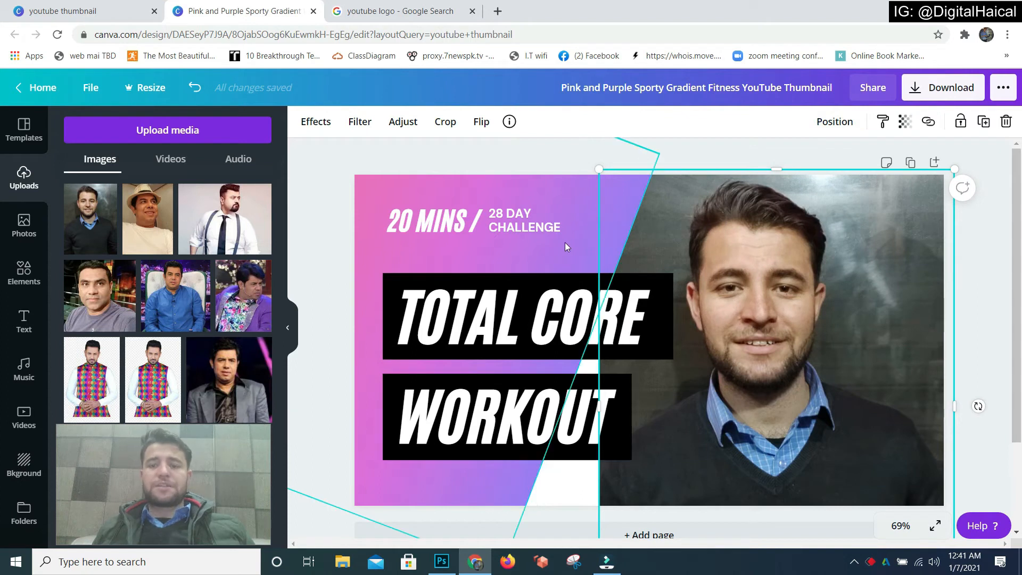
pyautogui.moveTo(599, 169); pyautogui.dragTo(418, 153)
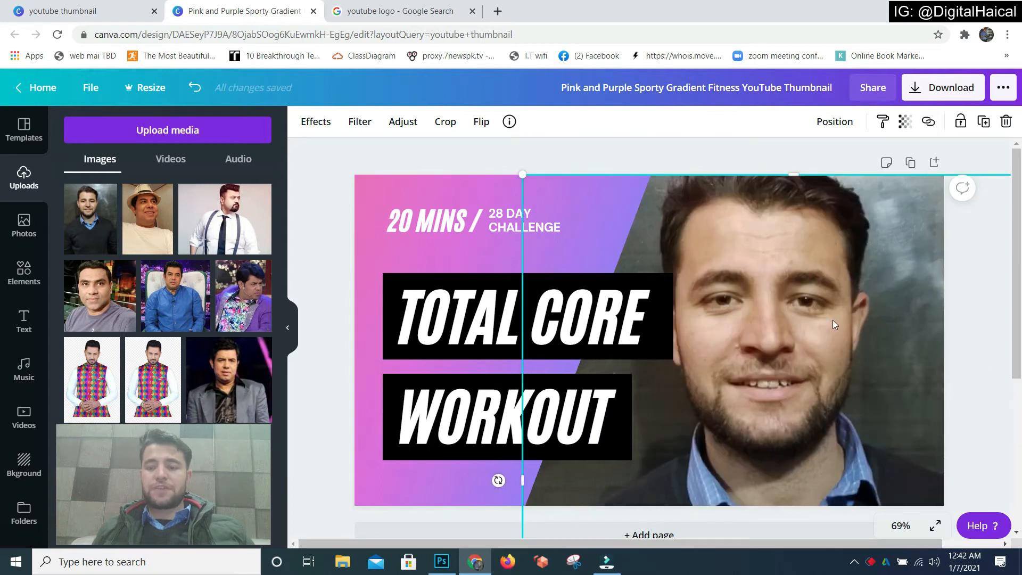
# Replace the 20 MINS / text with INCREASE and the 28 DAY CHALLENGE text with VIEWS IN YOUR VIDEOS.
pyautogui.click(446, 220)
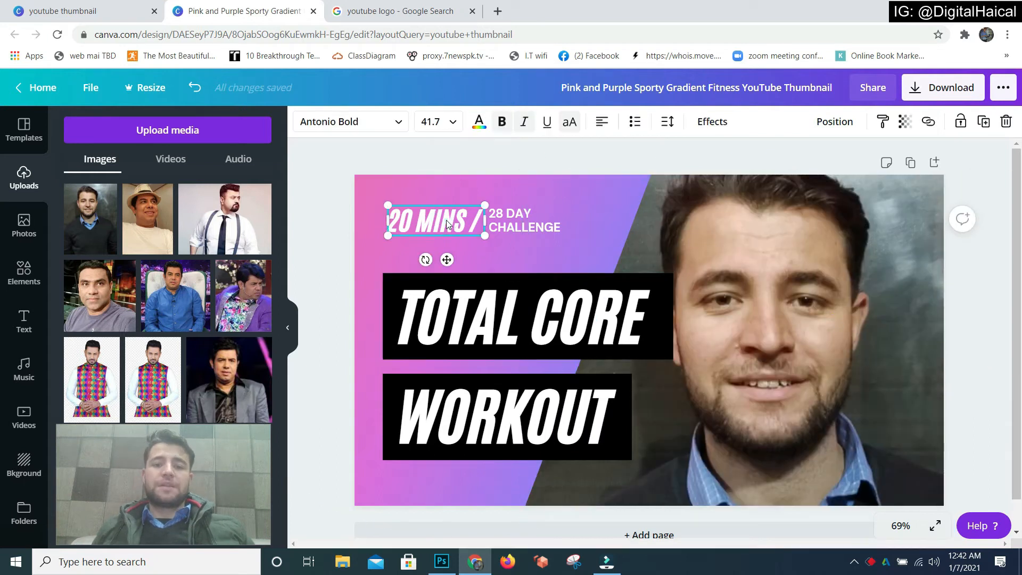
pyautogui.write('INCREASE')
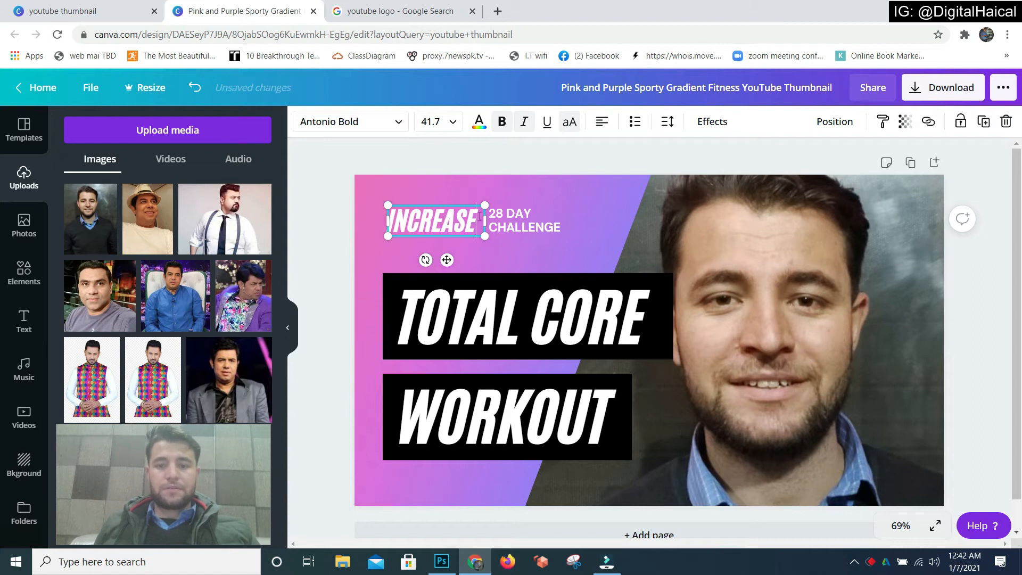
pyautogui.click(512, 216)
pyautogui.doubleClick(511, 214)
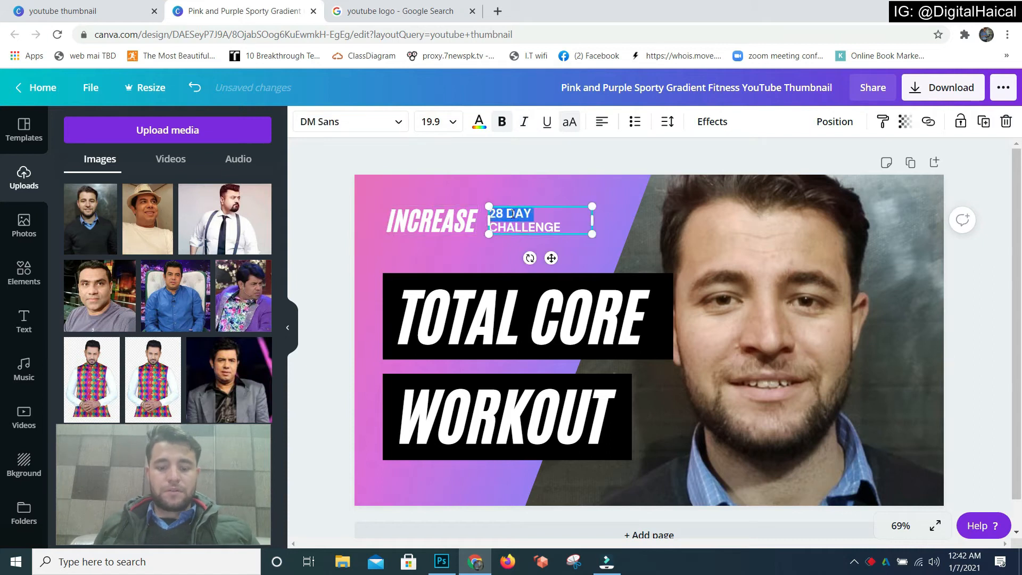
pyautogui.write('VIEWS')
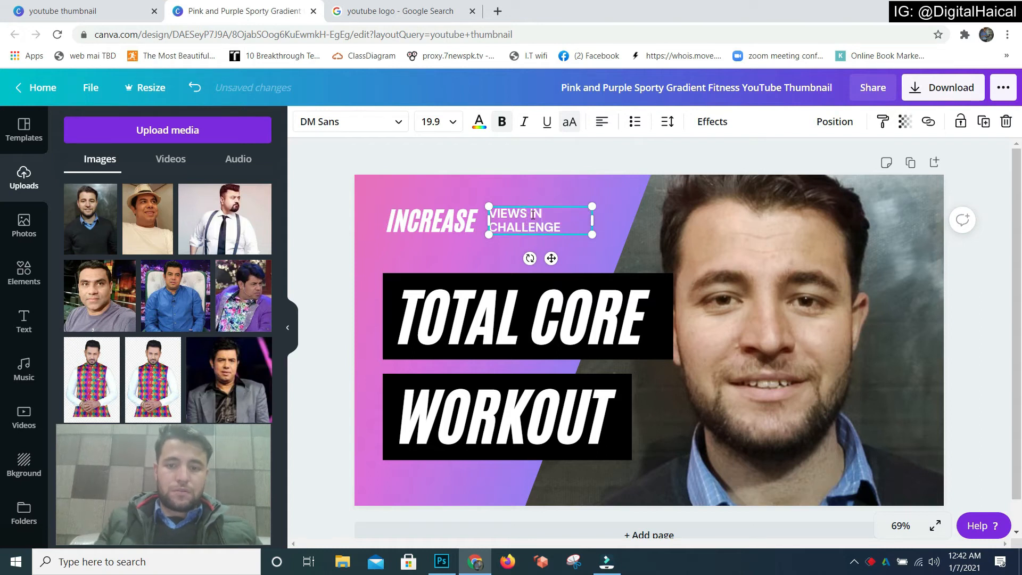
pyautogui.write(' IN YOUR VIDEOS')
# Change the TOTAL CORE title to CREATE YOUR and widen its black box so the text fits on one line.
pyautogui.doubleClick(519, 309)
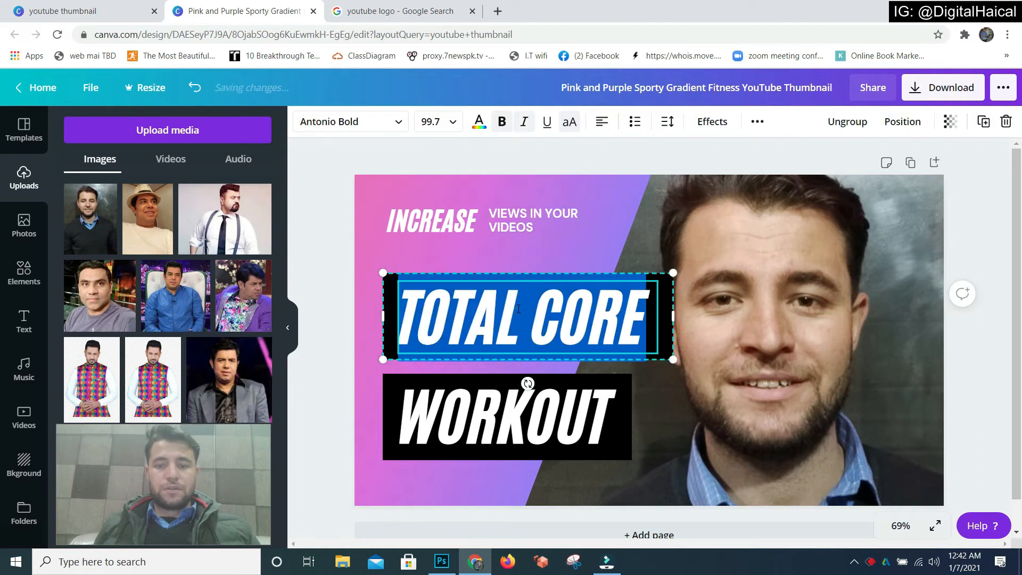
pyautogui.write('CREATE YOUR')
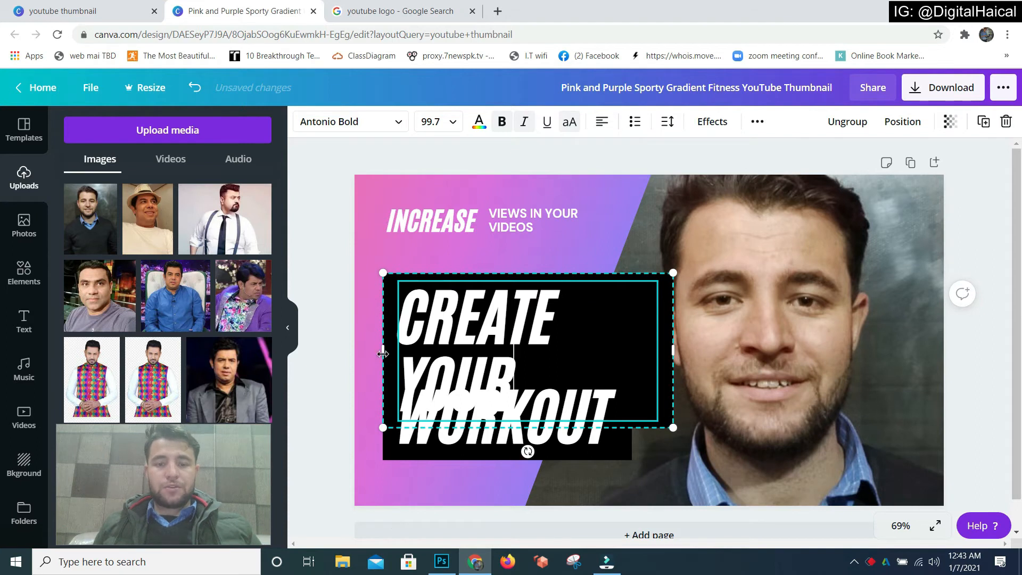
pyautogui.moveTo(377, 353); pyautogui.dragTo(355, 354)
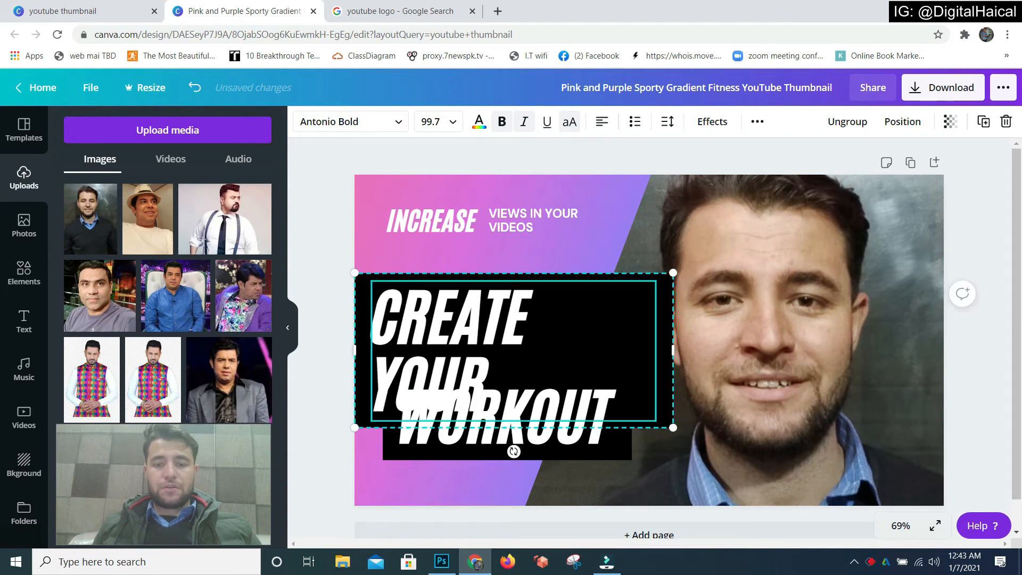
pyautogui.moveTo(679, 350)
pyautogui.mouseDown()
pyautogui.moveTo(693, 346)
pyautogui.moveTo(670, 349)
pyautogui.moveTo(685, 348)
pyautogui.mouseUp()
# Set the CREATE YOUR text size to 80 and narrow its black box to fit the text.
pyautogui.click(449, 122)
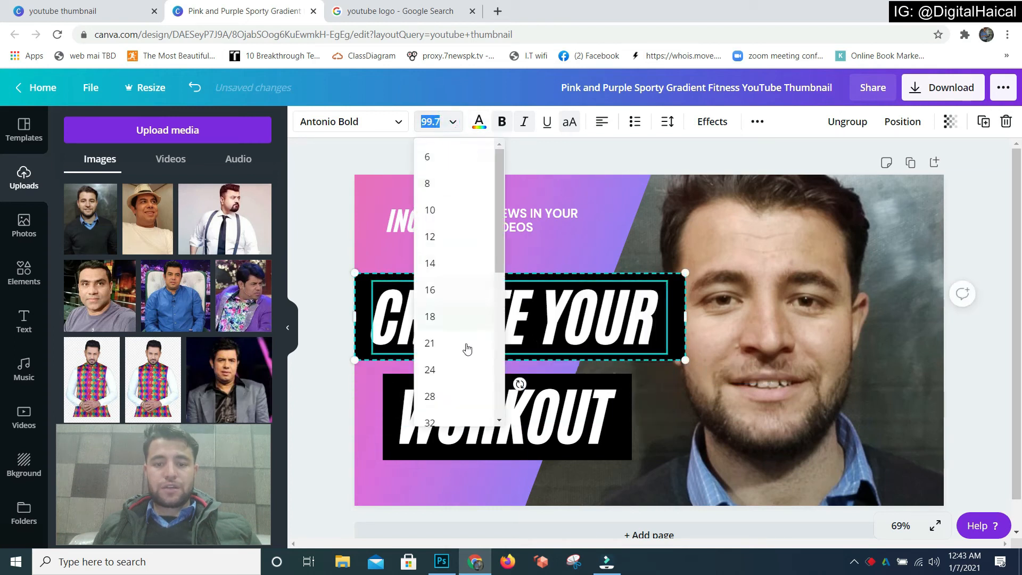
pyautogui.scroll(-4, 467, 349)
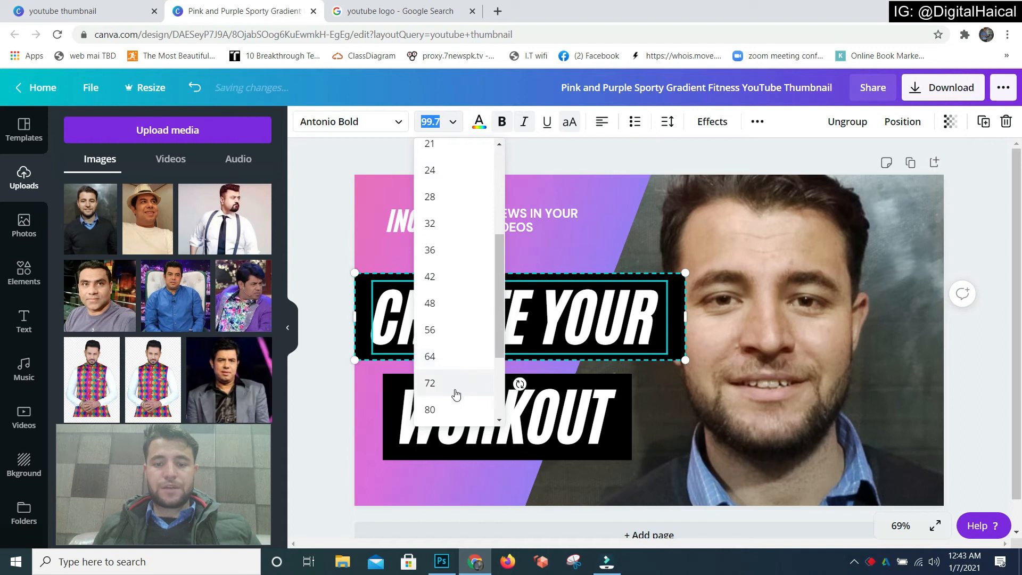
pyautogui.click(452, 409)
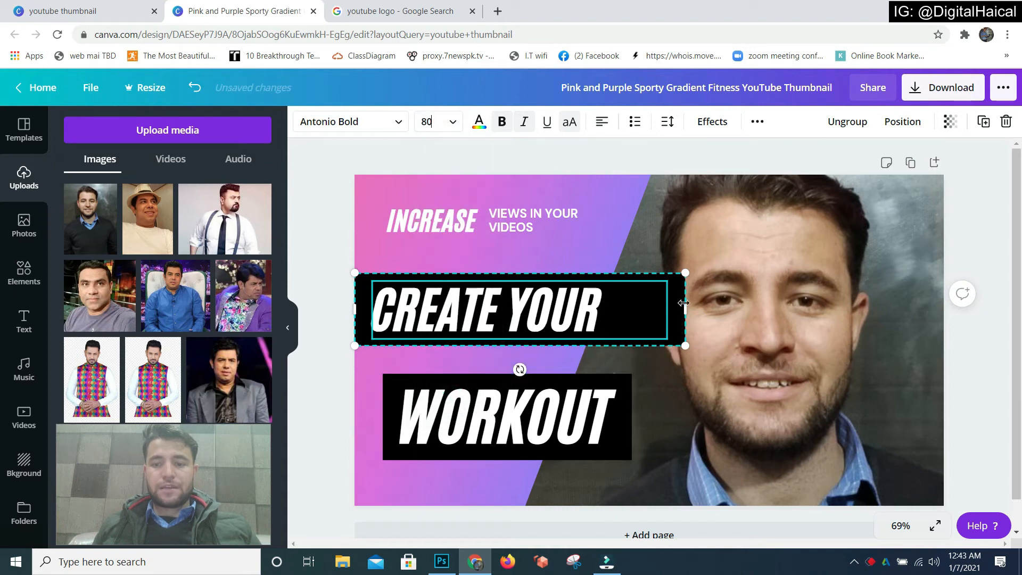
pyautogui.moveTo(686, 309); pyautogui.dragTo(632, 307)
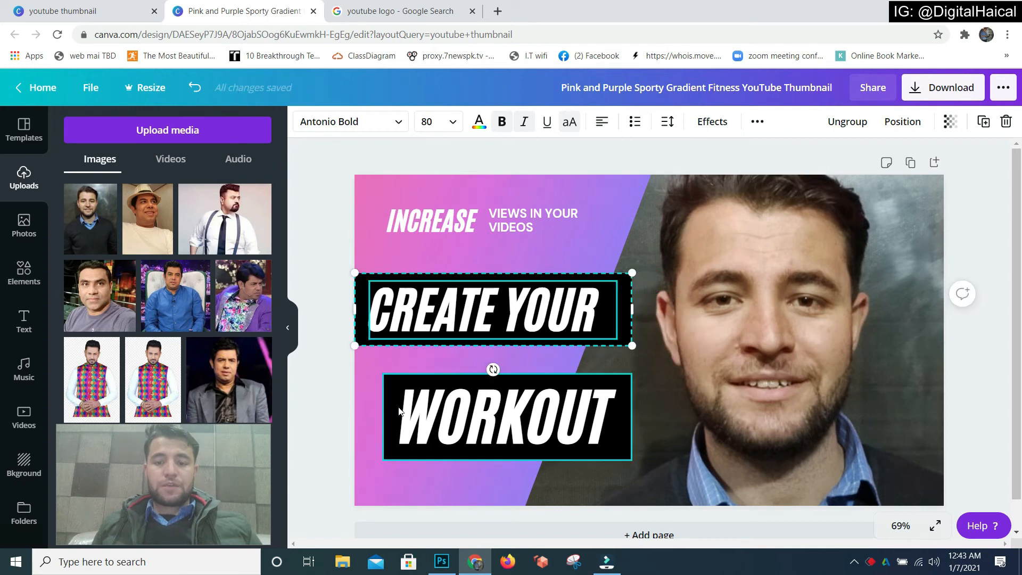
# Move the WORKOUT box up beneath CREATE YOUR and replace its text with THUMBNAIL.
pyautogui.click(405, 409)
pyautogui.moveTo(405, 408); pyautogui.dragTo(443, 393)
pyautogui.doubleClick(436, 392)
pyautogui.write('THUMBNAIL')
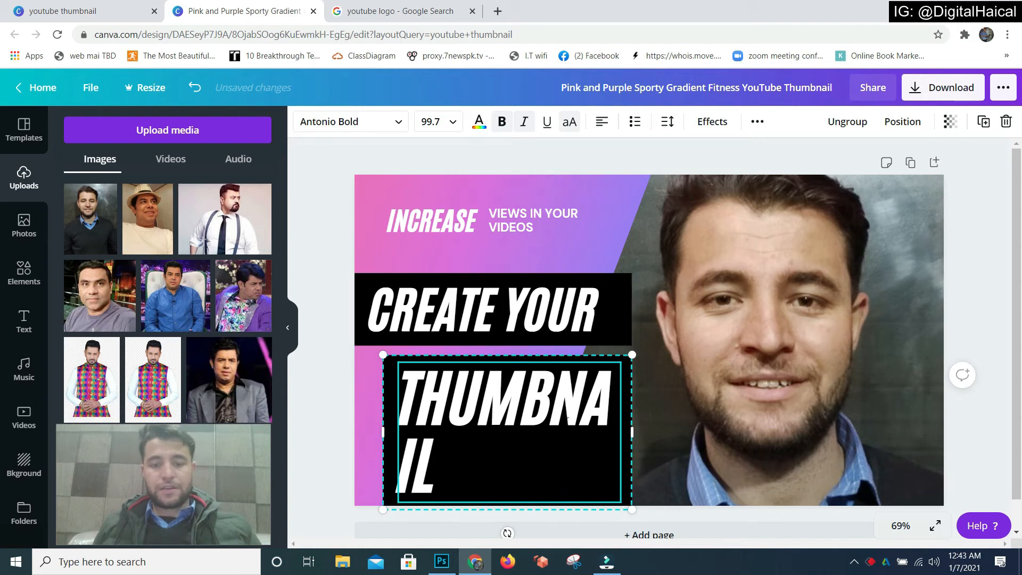
# Widen the THUMBNAIL box to one line, set its text size to 95 and align its width with the CREATE YOUR box.
pyautogui.moveTo(382, 433); pyautogui.dragTo(348, 432)
pyautogui.moveTo(633, 433)
pyautogui.mouseDown()
pyautogui.moveTo(660, 431)
pyautogui.moveTo(639, 431)
pyautogui.mouseUp()
pyautogui.click(452, 125)
pyautogui.click(426, 121)
pyautogui.write('95')
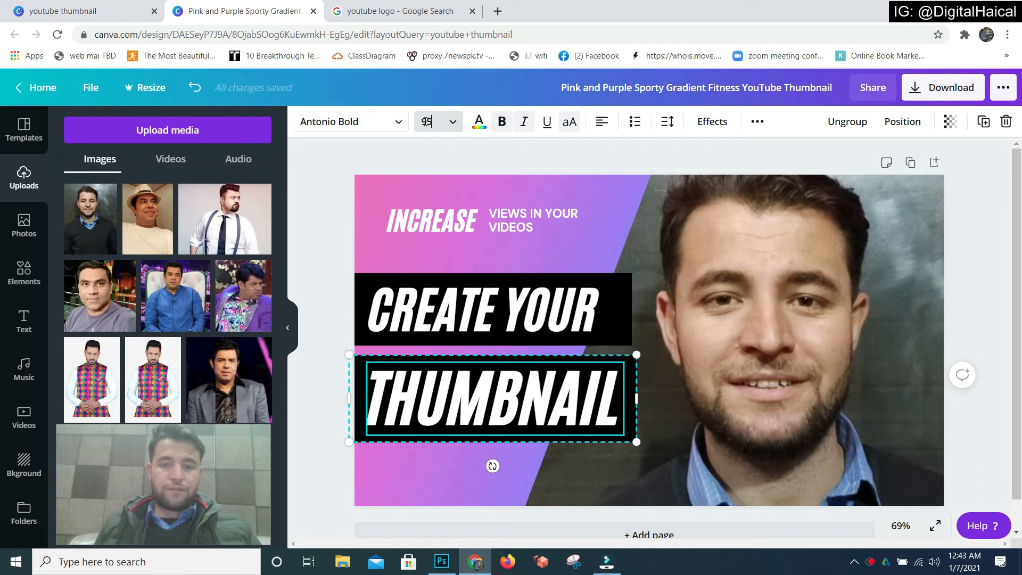
pyautogui.press('Return')
pyautogui.moveTo(637, 395); pyautogui.dragTo(631, 392)
pyautogui.click(986, 303)
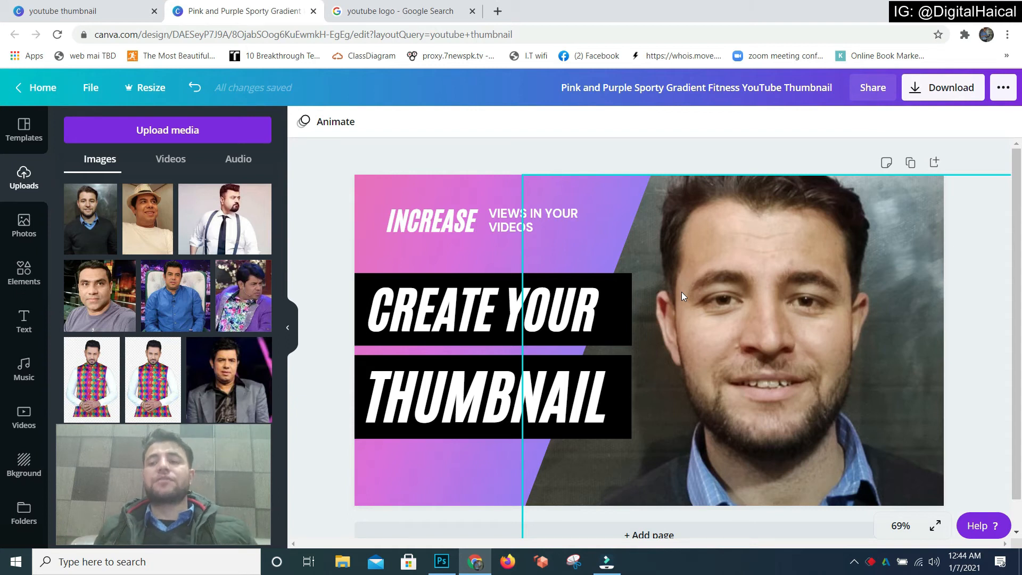
# Download the finished thumbnail as a JPG.
pyautogui.click(955, 94)
pyautogui.click(858, 189)
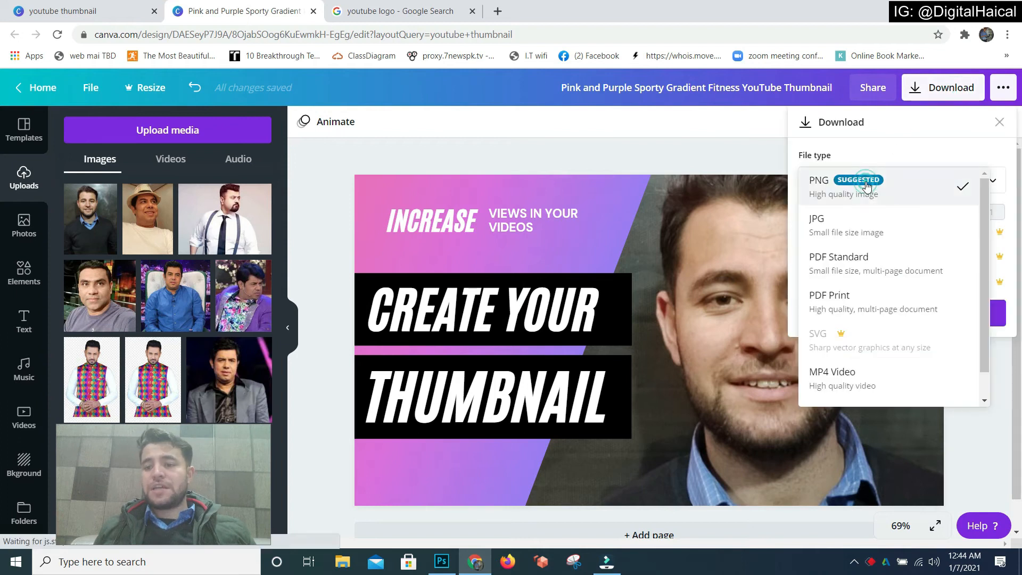
pyautogui.click(850, 230)
pyautogui.click(910, 316)
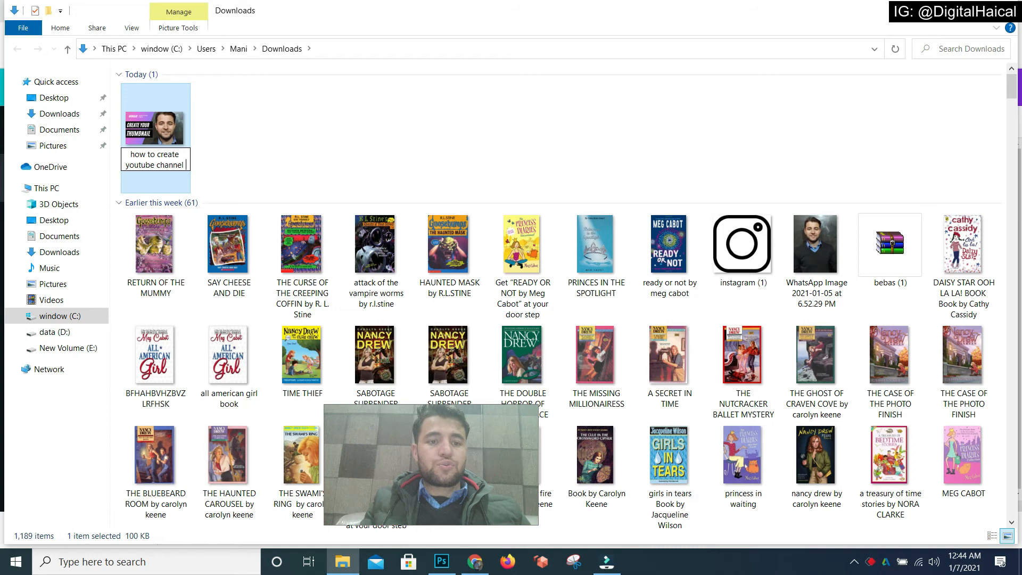
# Finish renaming the downloaded image as how to create youtube channel thumnail, and switch back to Canva in Chrome.
pyautogui.write('umnail')
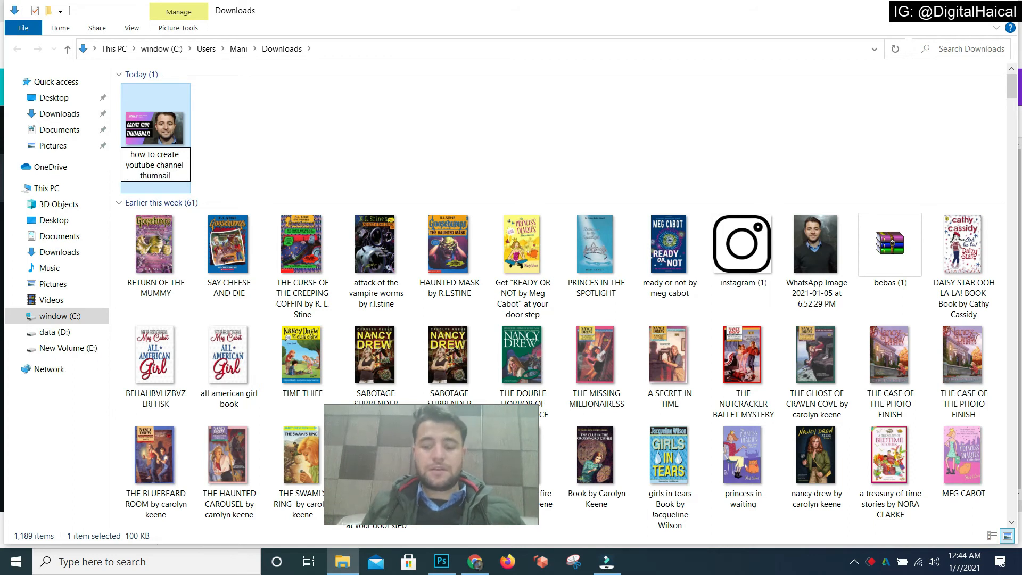
pyautogui.press('Return')
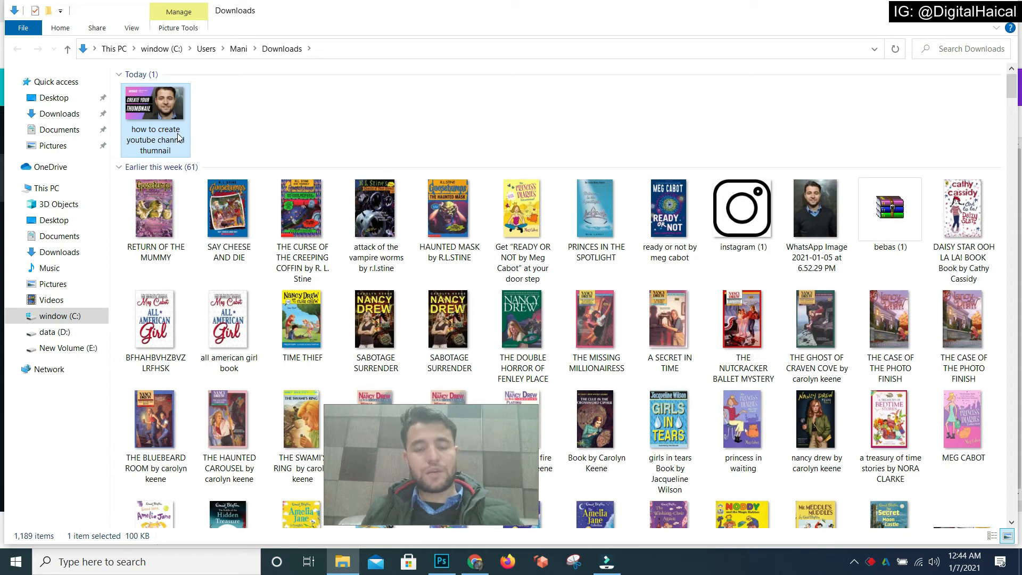
pyautogui.hotkey('alt', 'Tab')
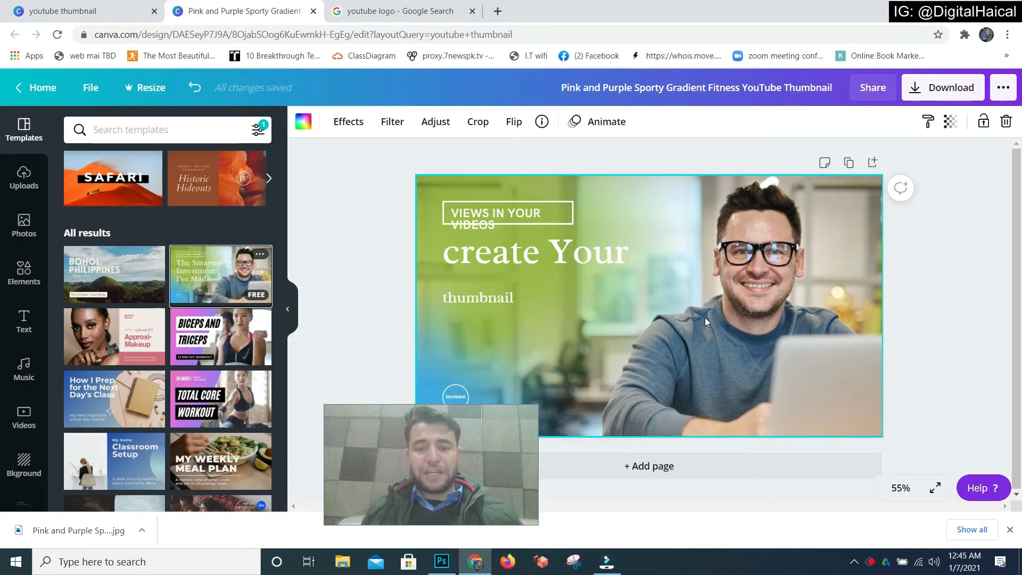